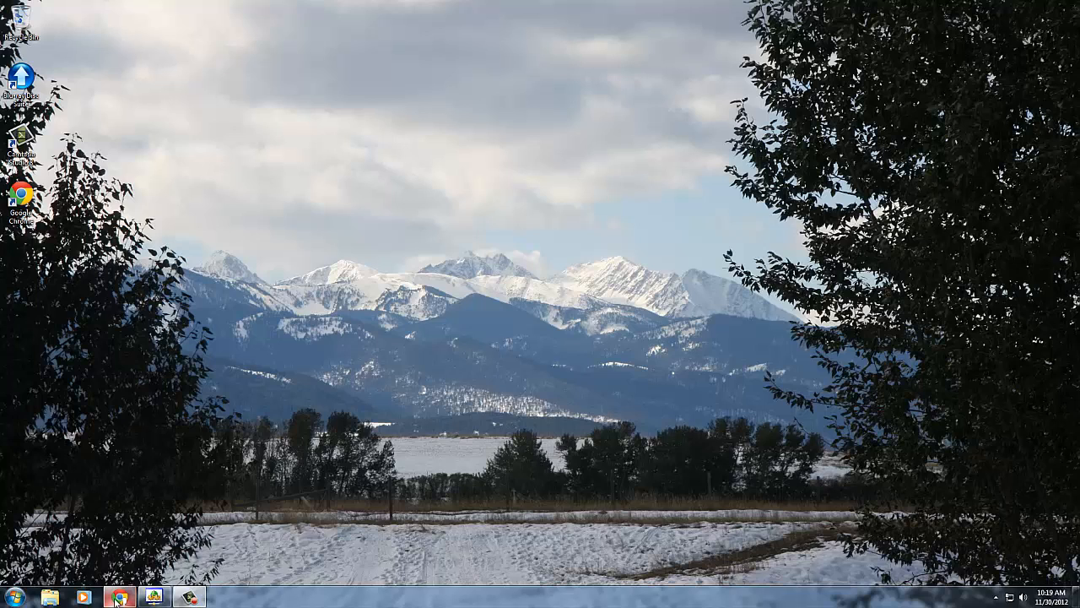
Switch to Chrome and open the live demo request form from the VirtualRoof.com website
left_click(120, 597)
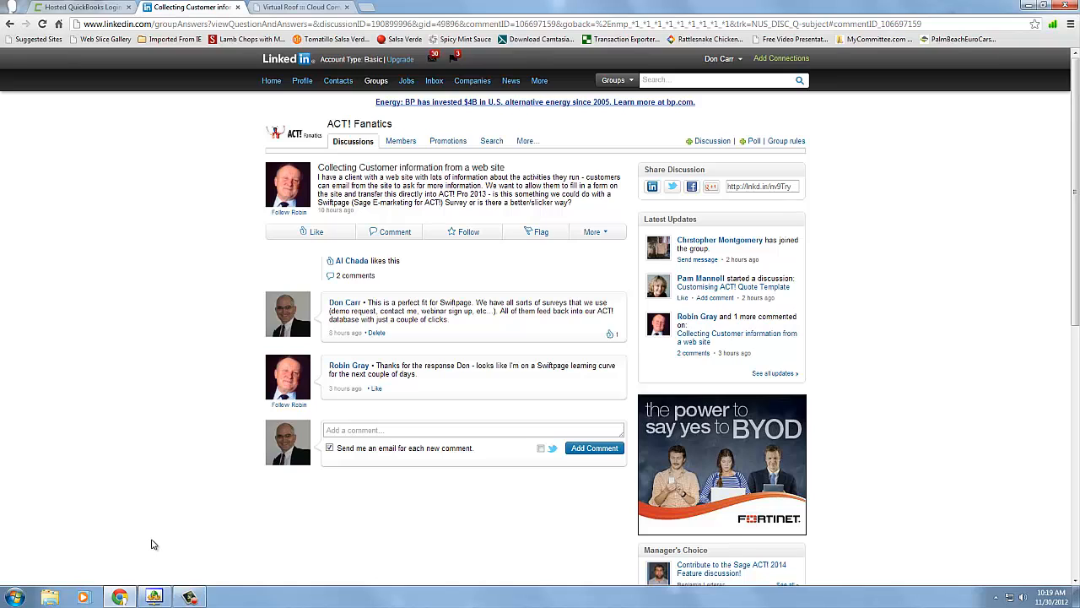
left_click(274, 7)
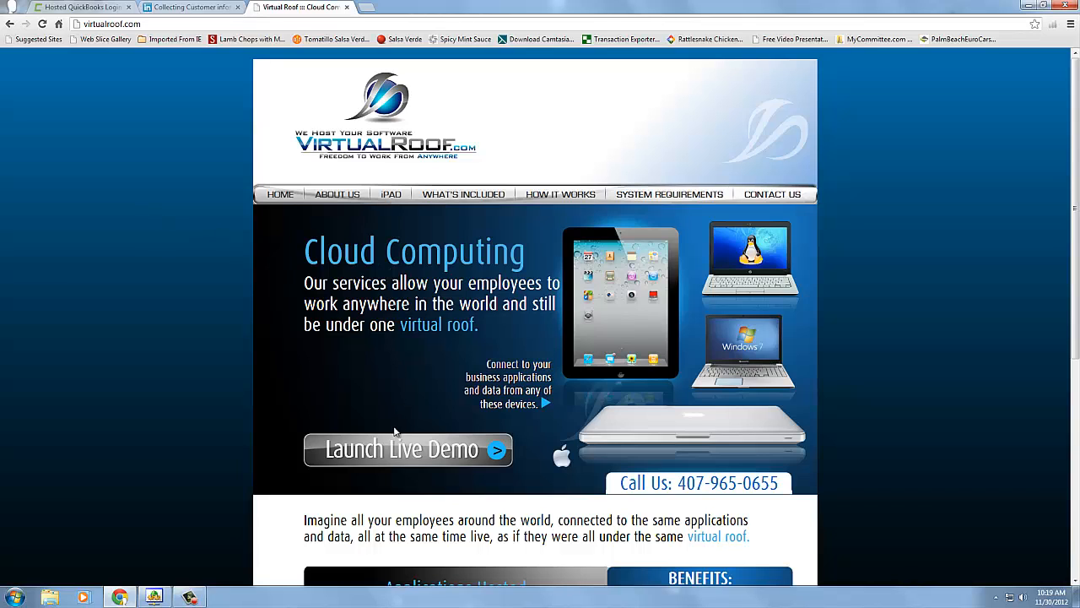
left_click(397, 456)
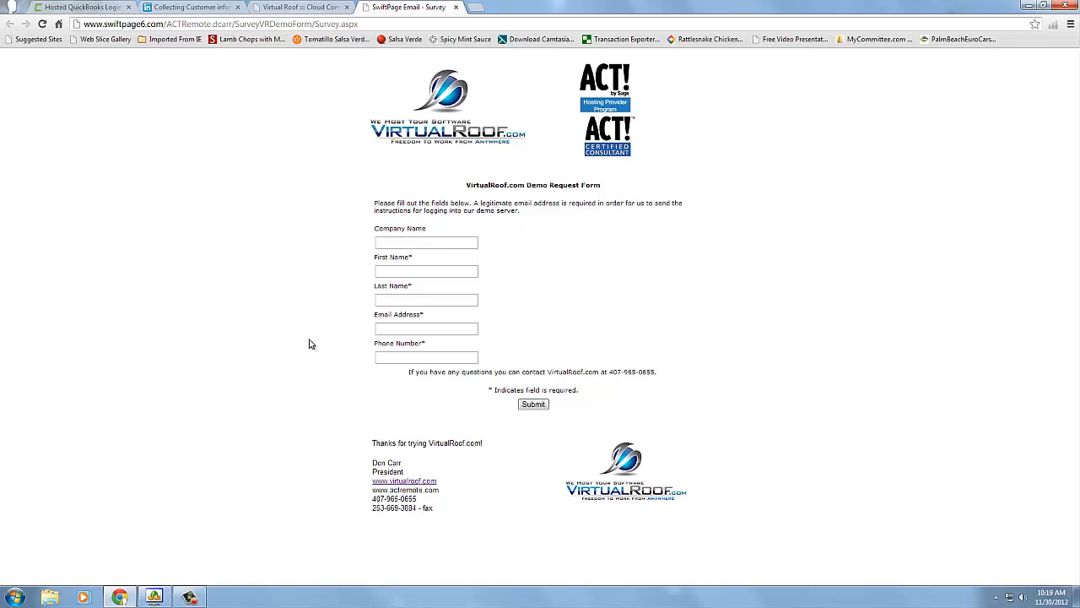
Fill in the demo request form with company VirtualRoof.com and the requester's first and last name
left_click(409, 243)
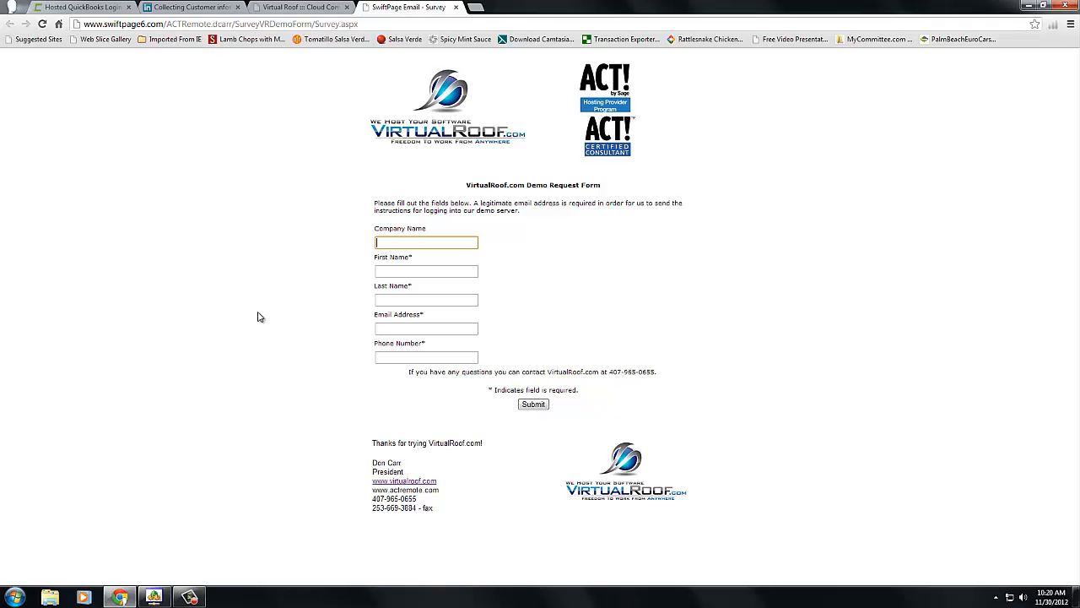
type("V")
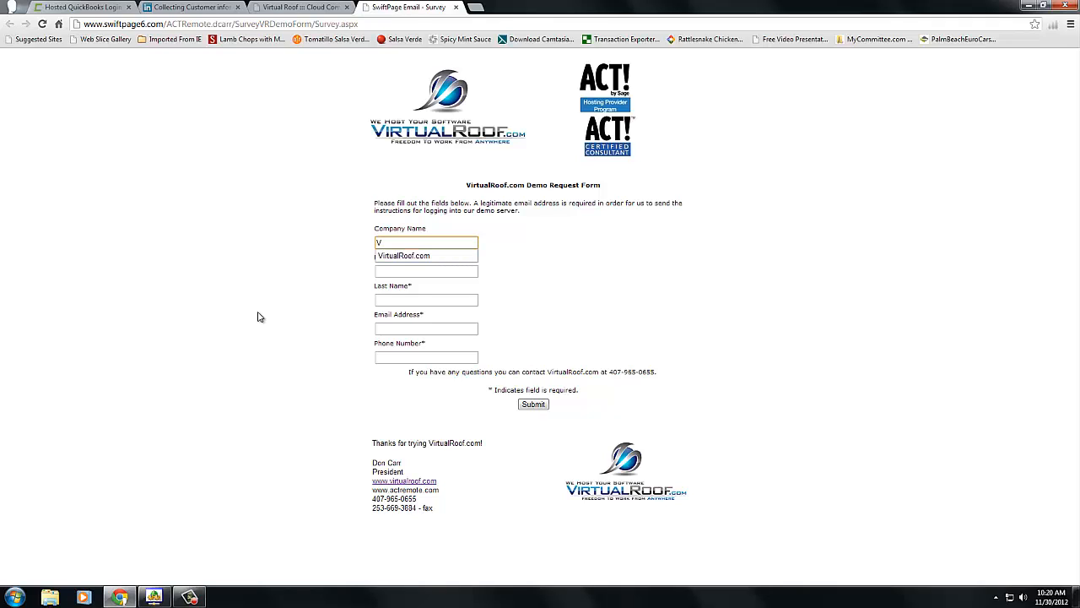
key("Down")
key("Tab")
type("D")
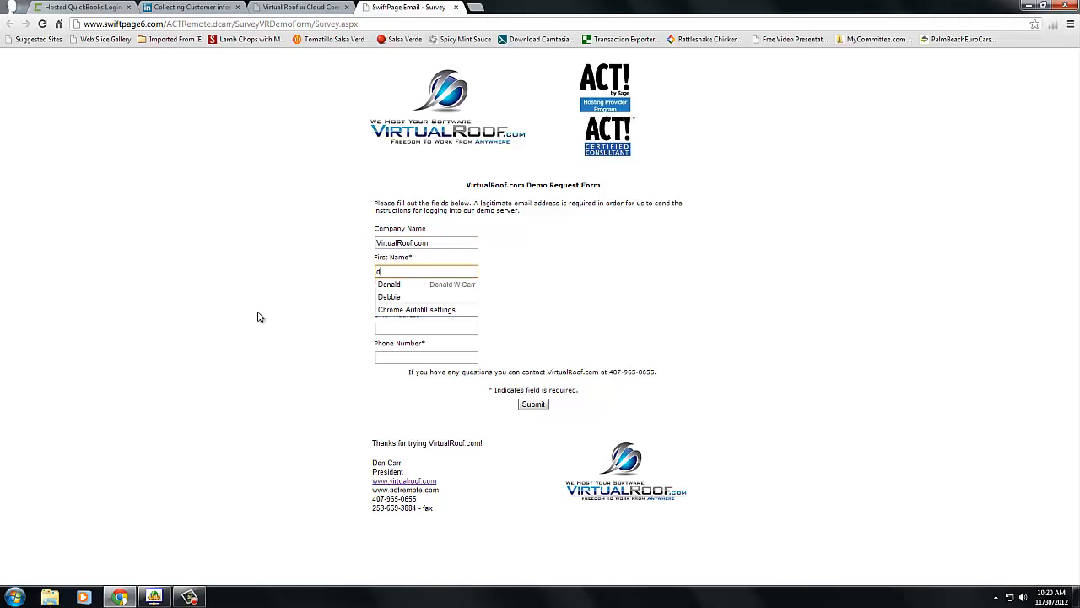
key("Down")
key("Return")
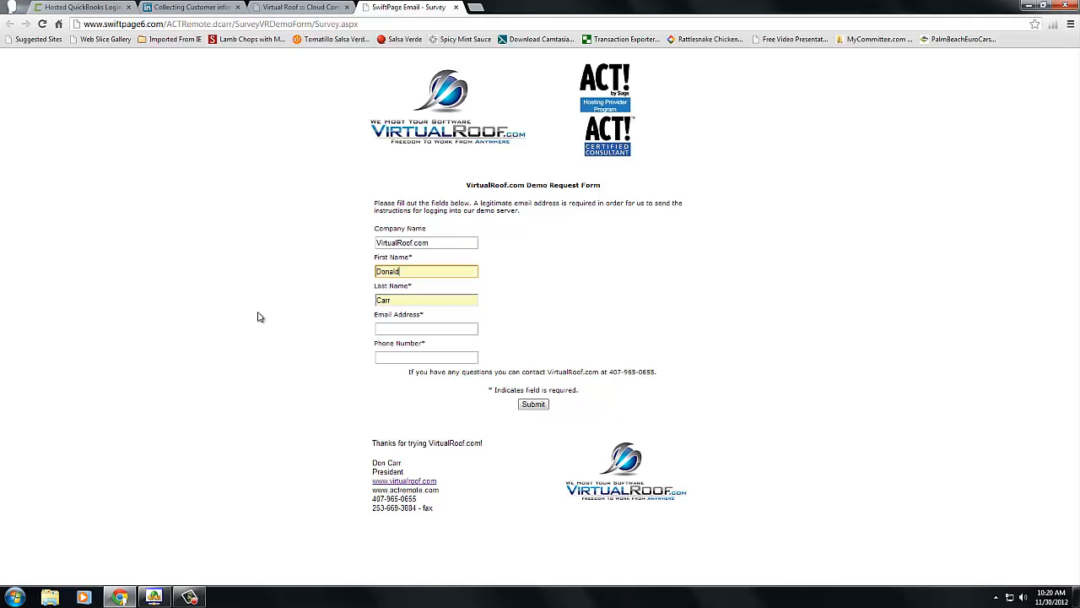
Fill in the requester's email address and phone number, and submit the demo request form
key("Tab")
key("Tab")
type("d")
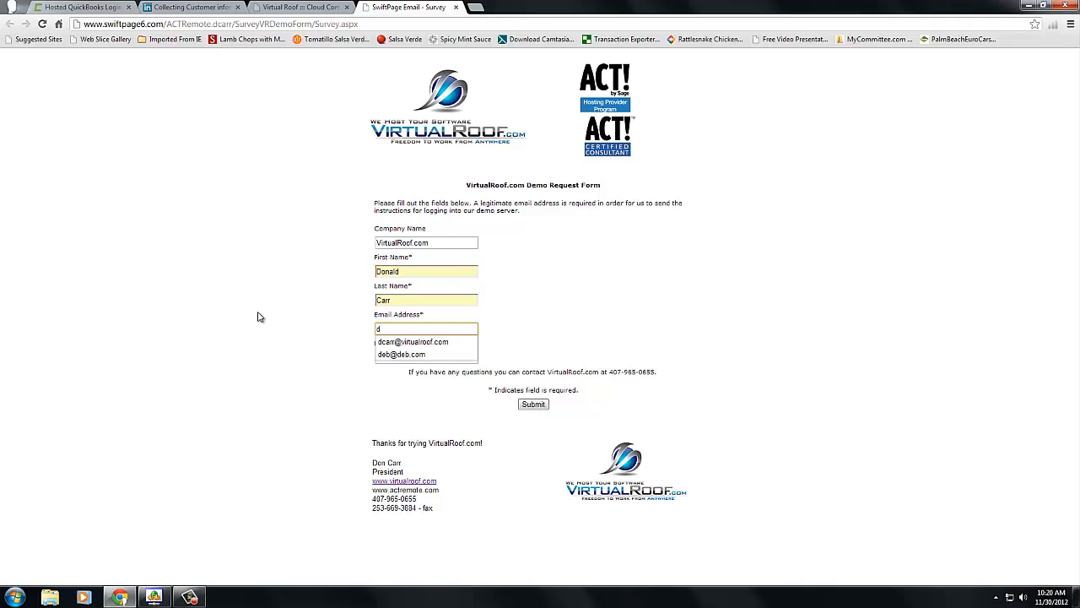
key("Down")
key("Tab")
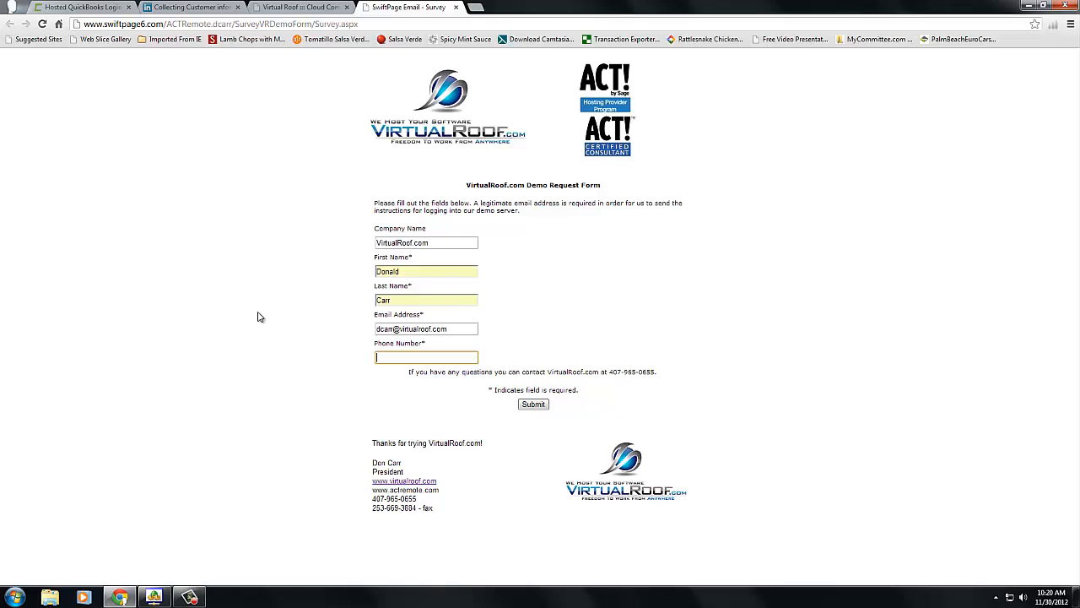
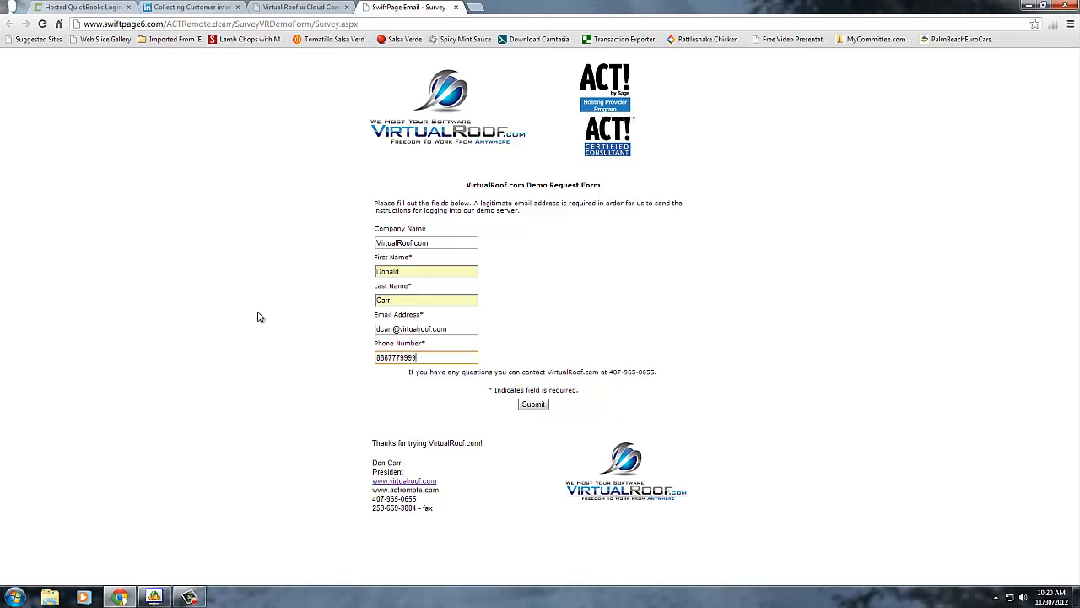
left_click(532, 406)
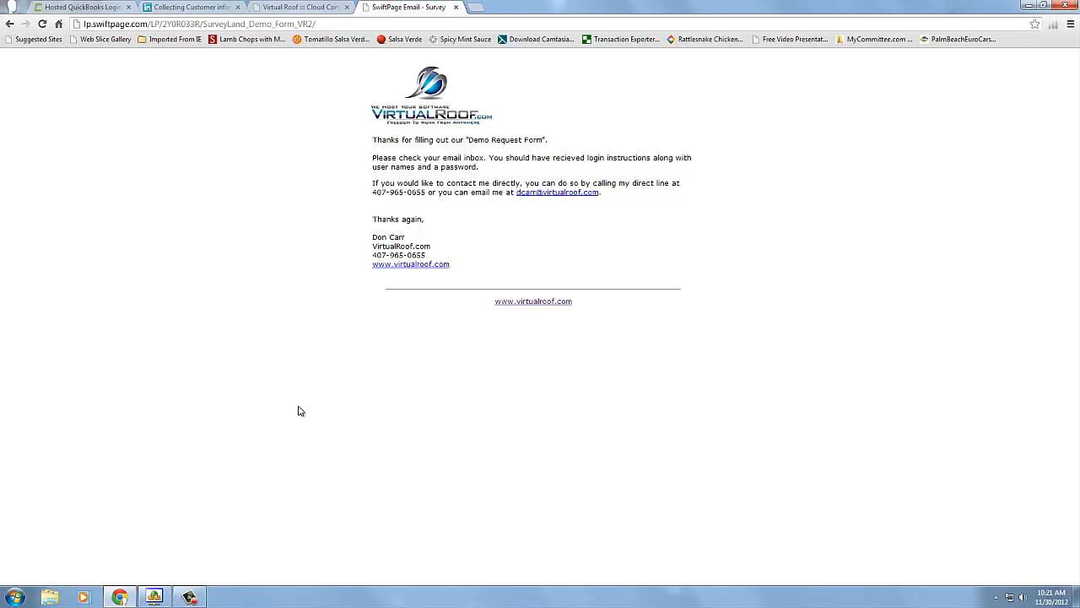
Switch to the remote desktop session, view the drives under My Computer, and close the file window
mouse_move(155, 597)
left_click(193, 564)
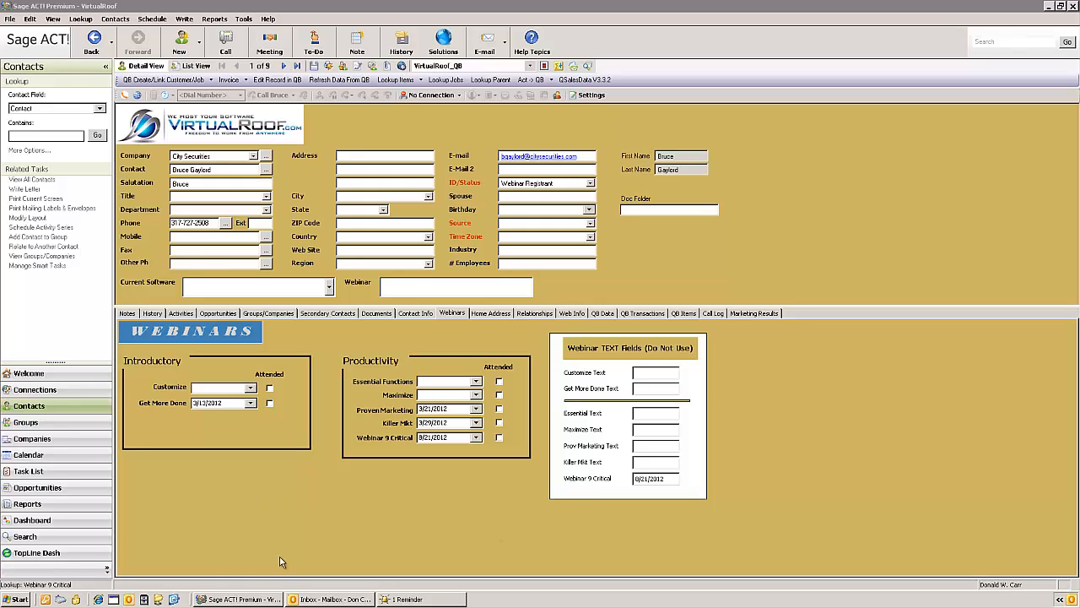
left_click(216, 599)
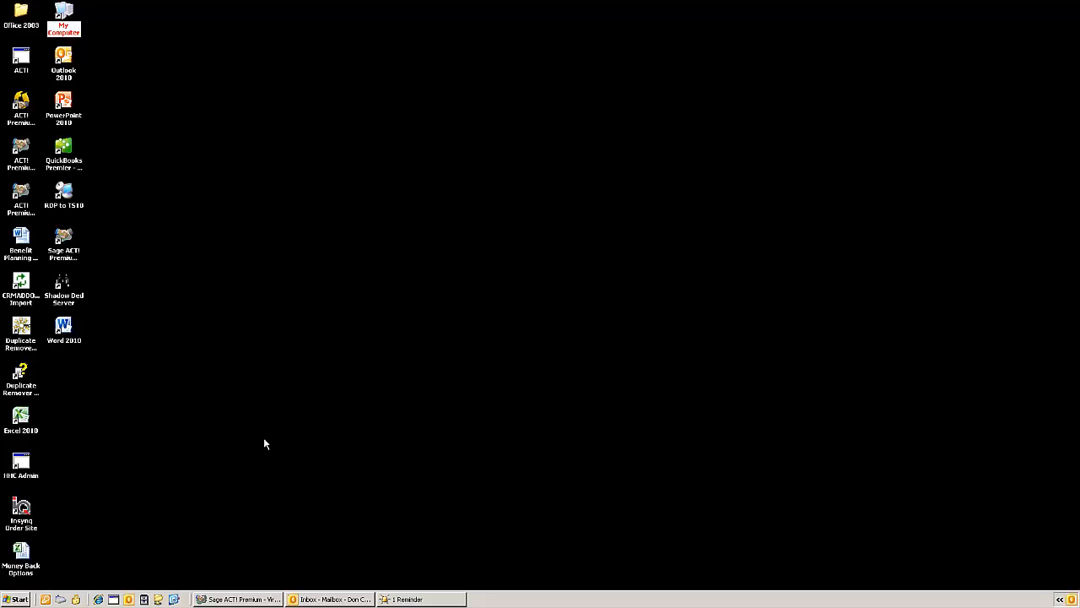
right_click(63, 11)
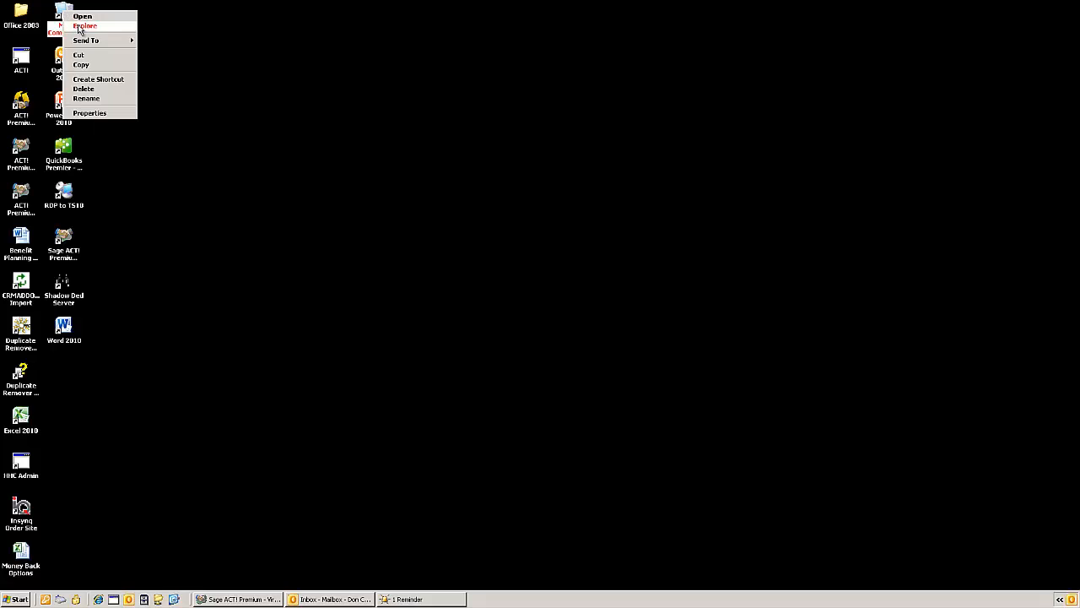
left_click(79, 27)
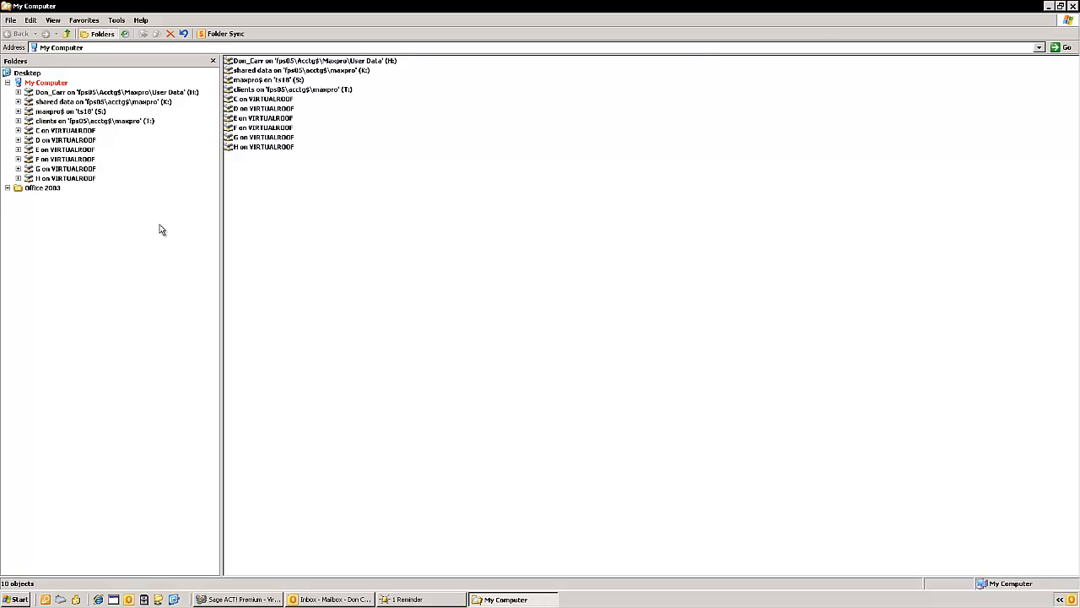
left_click(1073, 6)
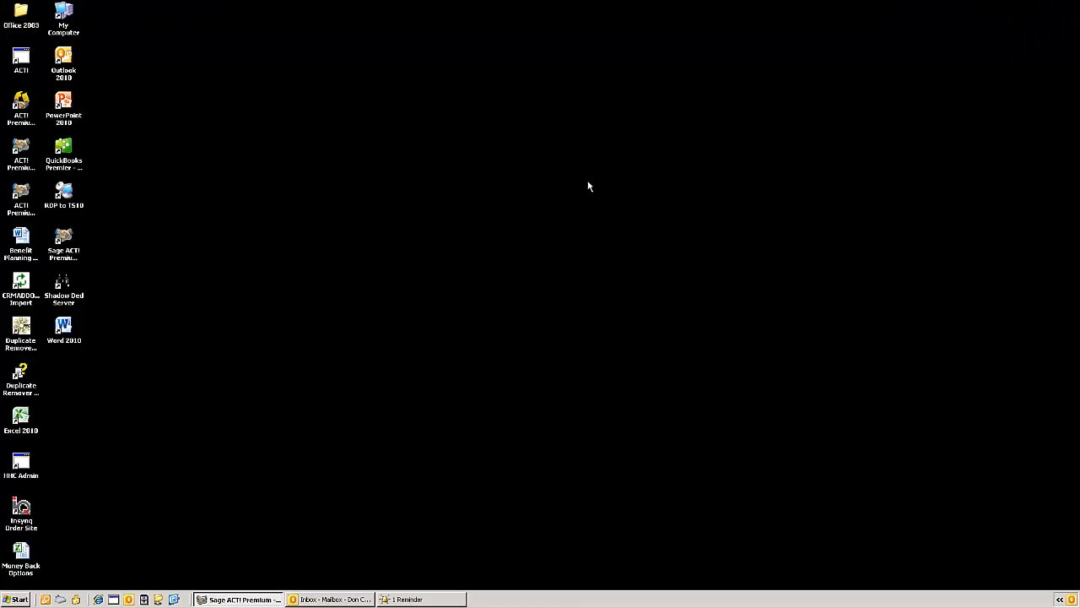
Switch to the Outlook inbox and open the newest "VirtualRoof.com Demo Instructions" message for reading
left_click(242, 599)
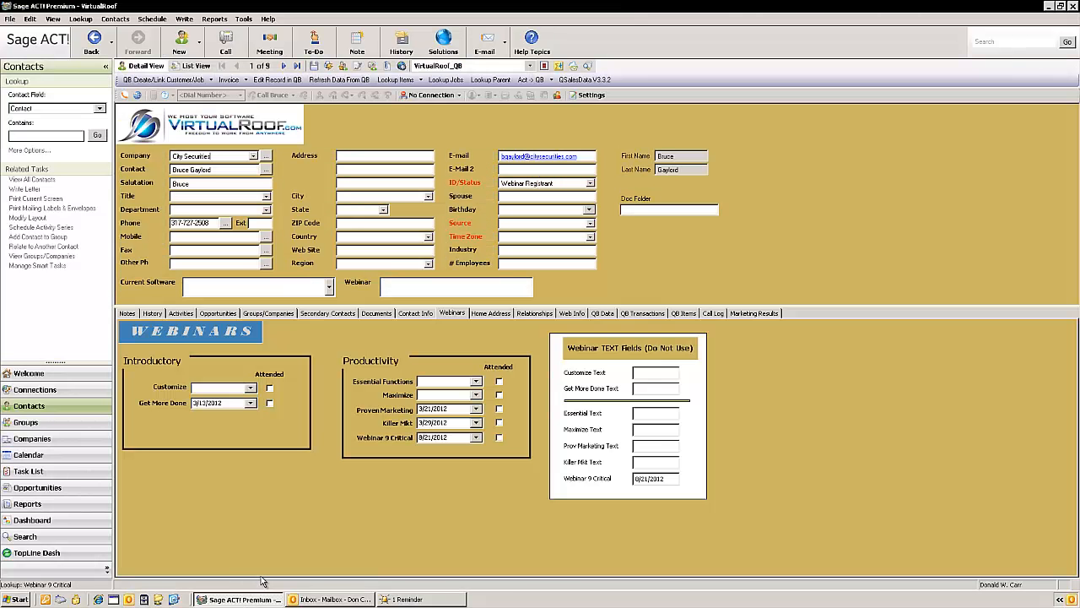
left_click(315, 598)
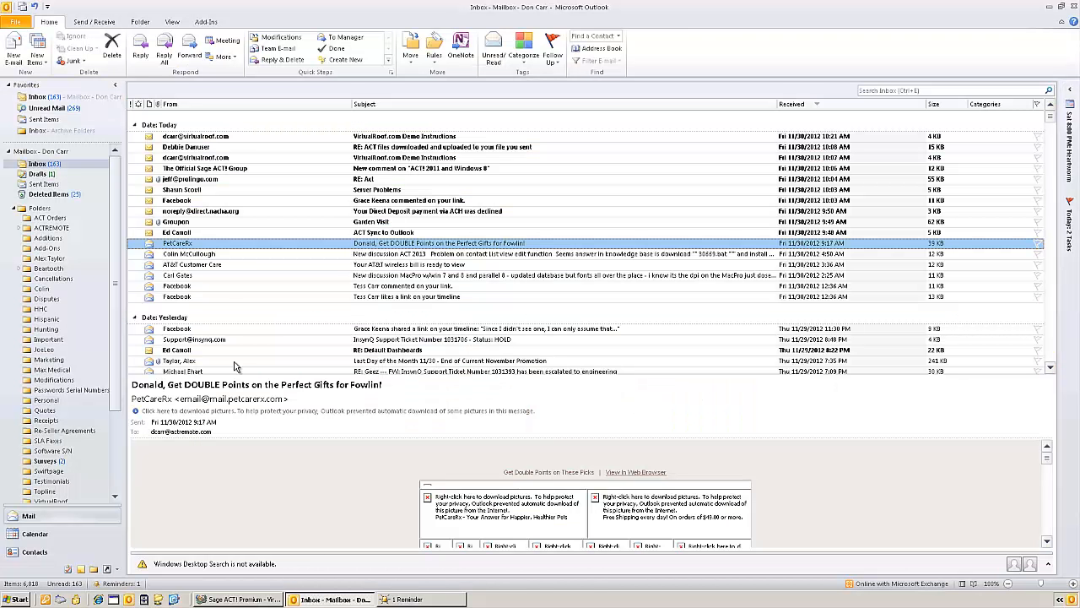
left_click(214, 137)
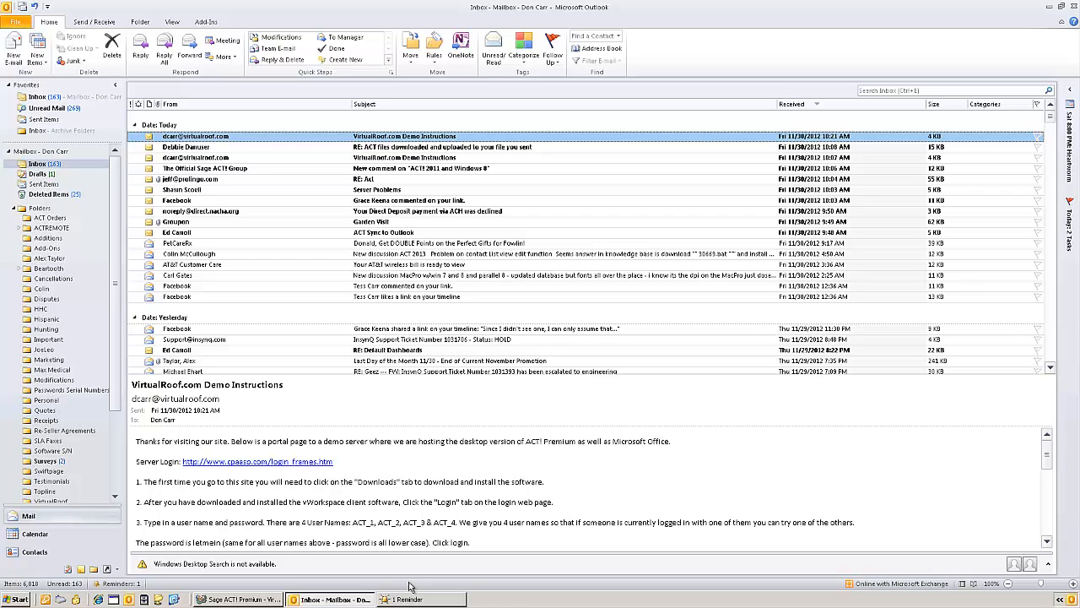
Switch to Sage ACT! and open the Survey/Web Forms list of Sage E-marketing for ACT!
left_click(225, 600)
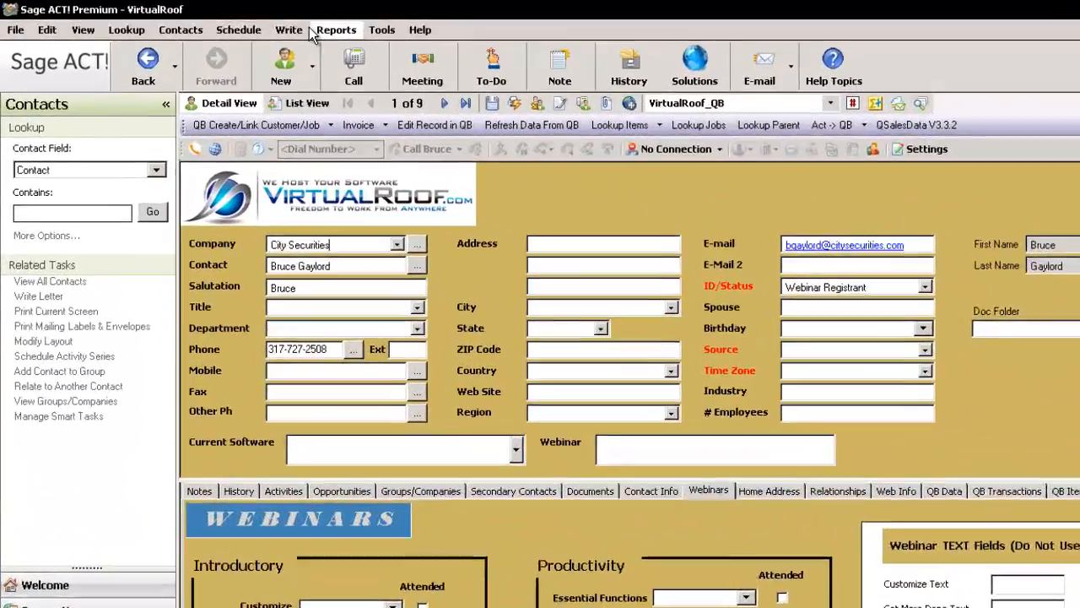
left_click(289, 30)
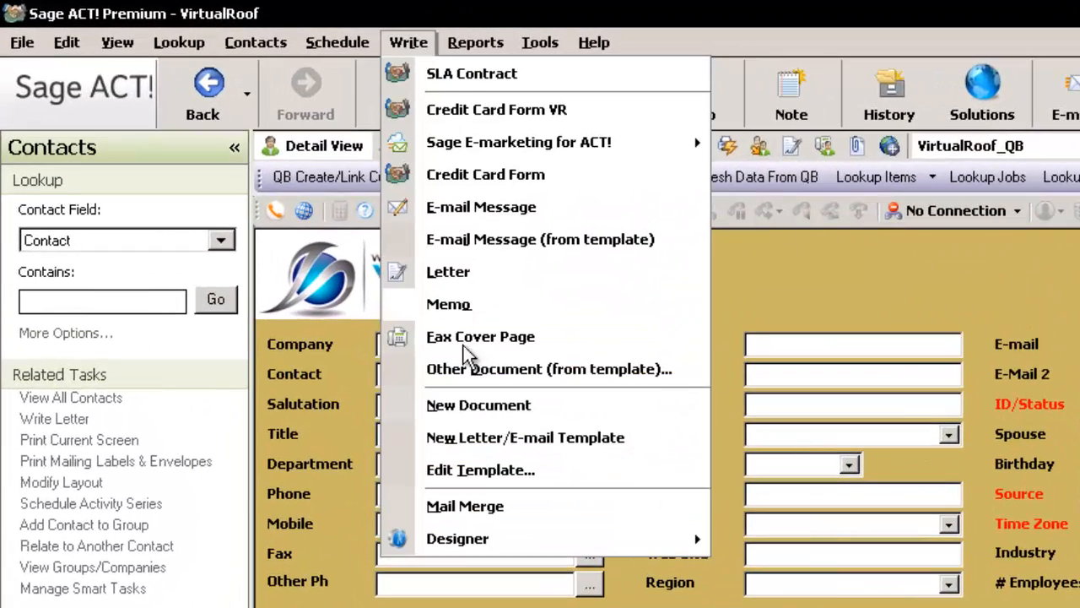
mouse_move(471, 156)
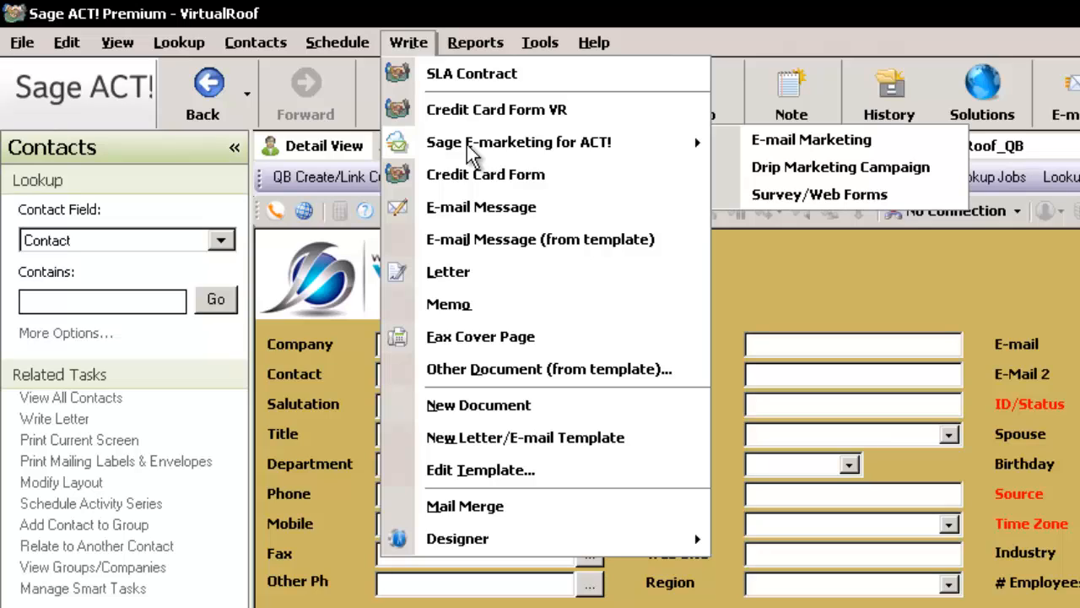
left_click(790, 196)
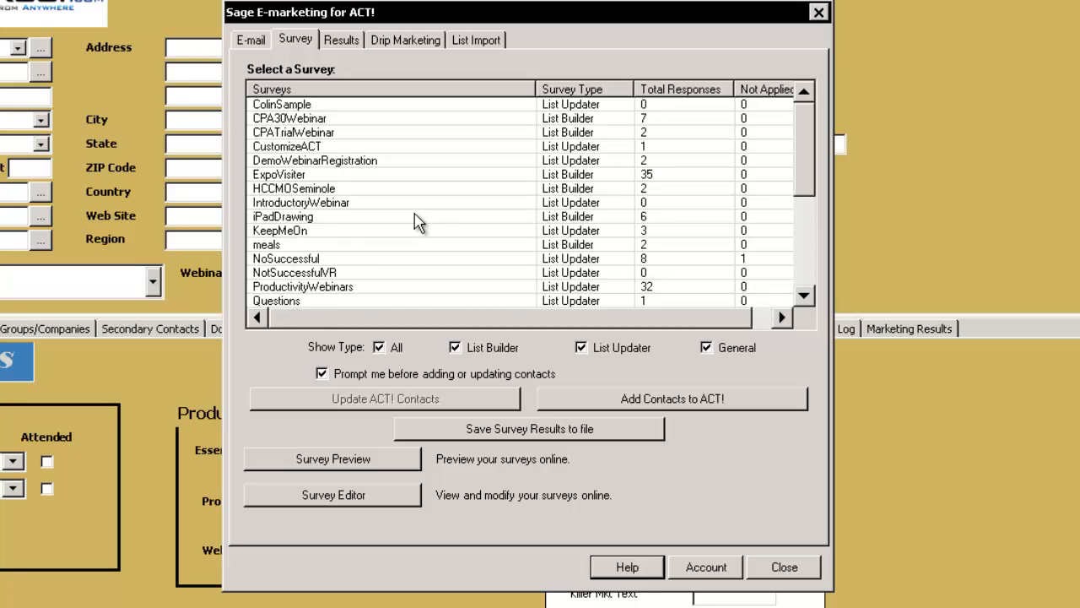
Import the VRDemoForm survey responses as ACT! contacts, allowing updates of matching records but ignoring the matched contact
left_click(292, 220)
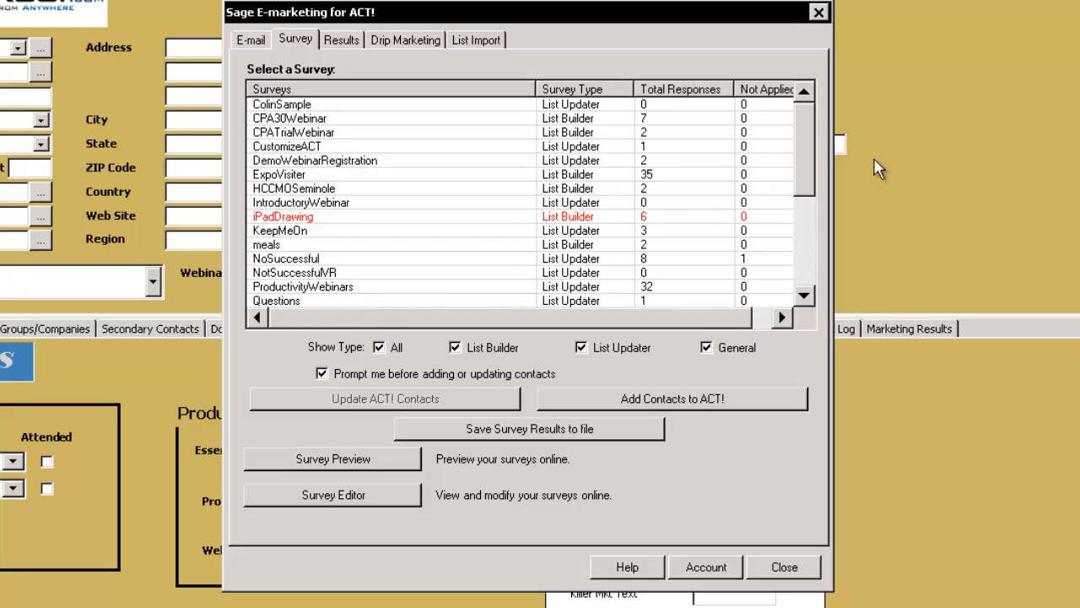
left_click_drag(806, 163, 808, 241)
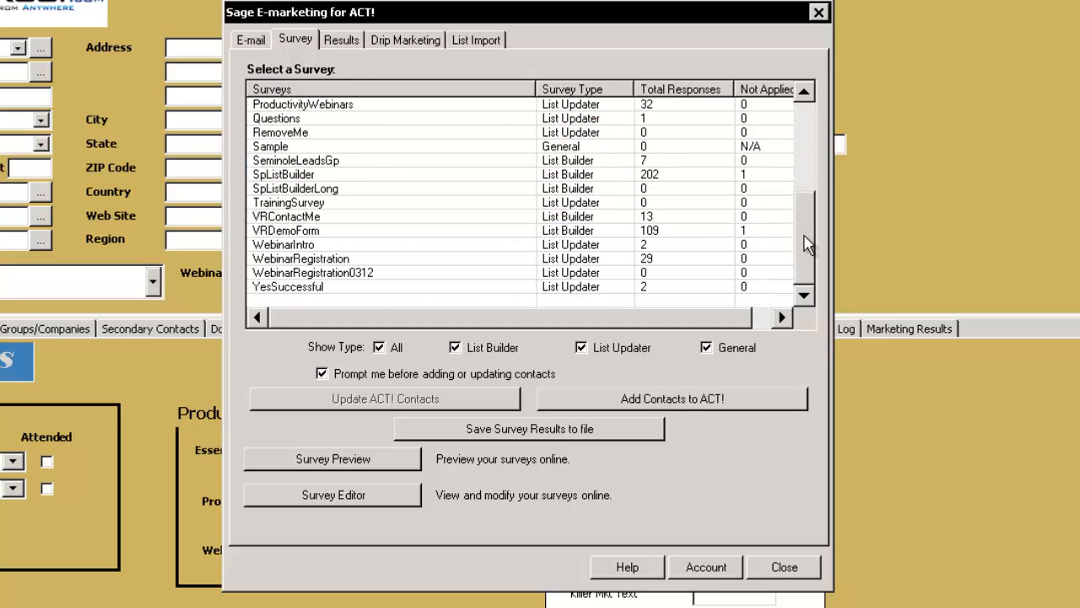
left_click(308, 233)
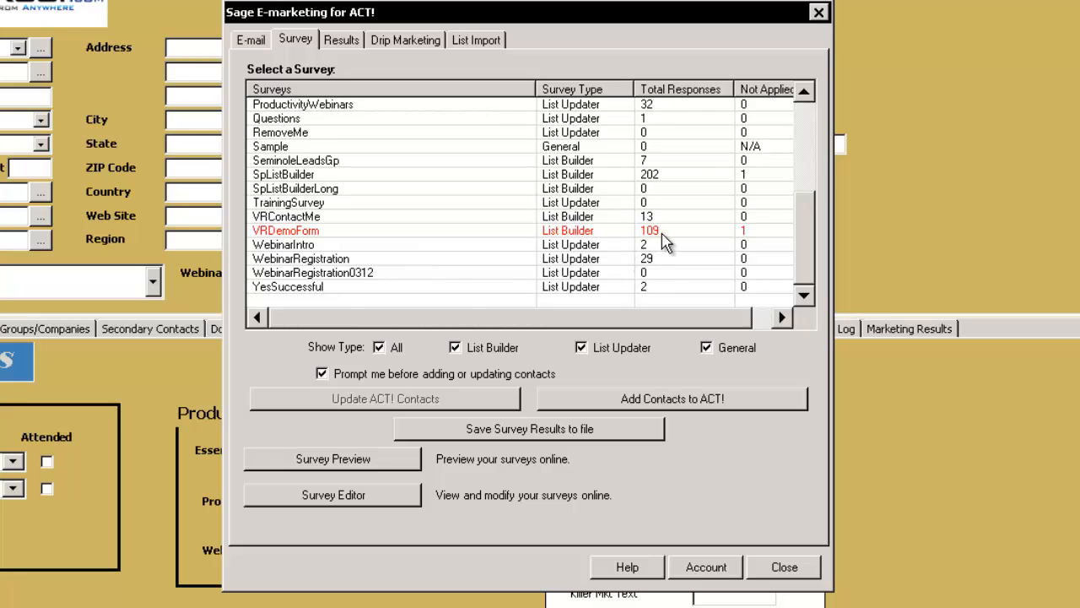
left_click(697, 400)
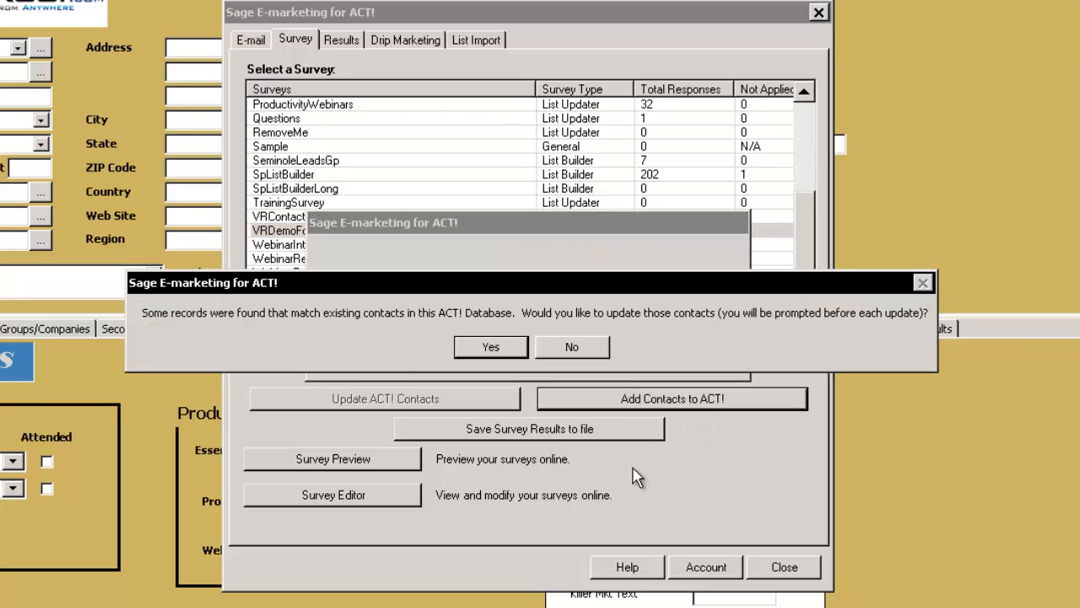
left_click(481, 352)
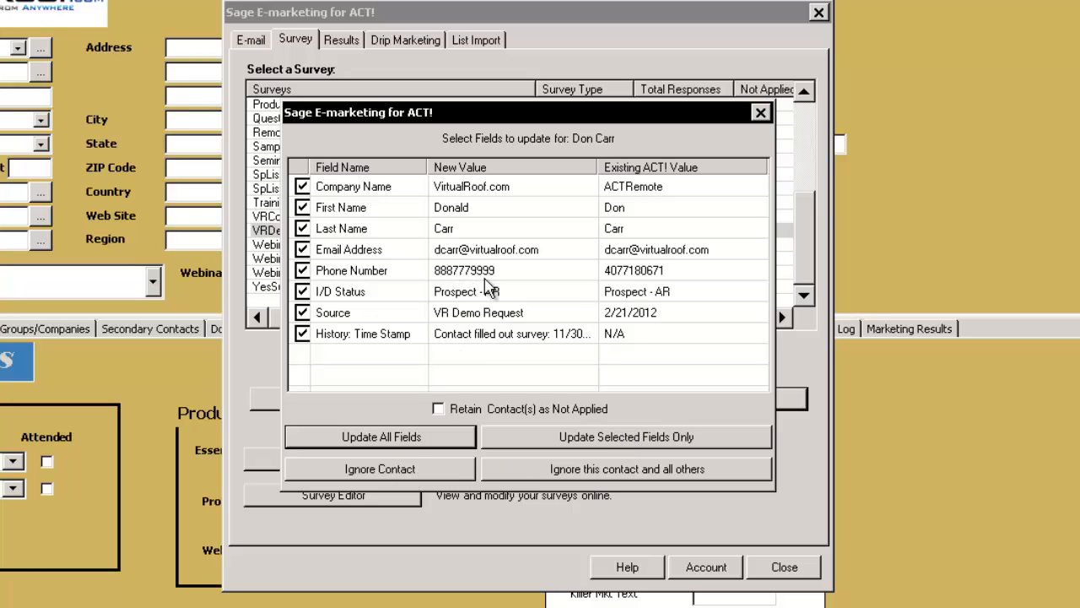
left_click(388, 473)
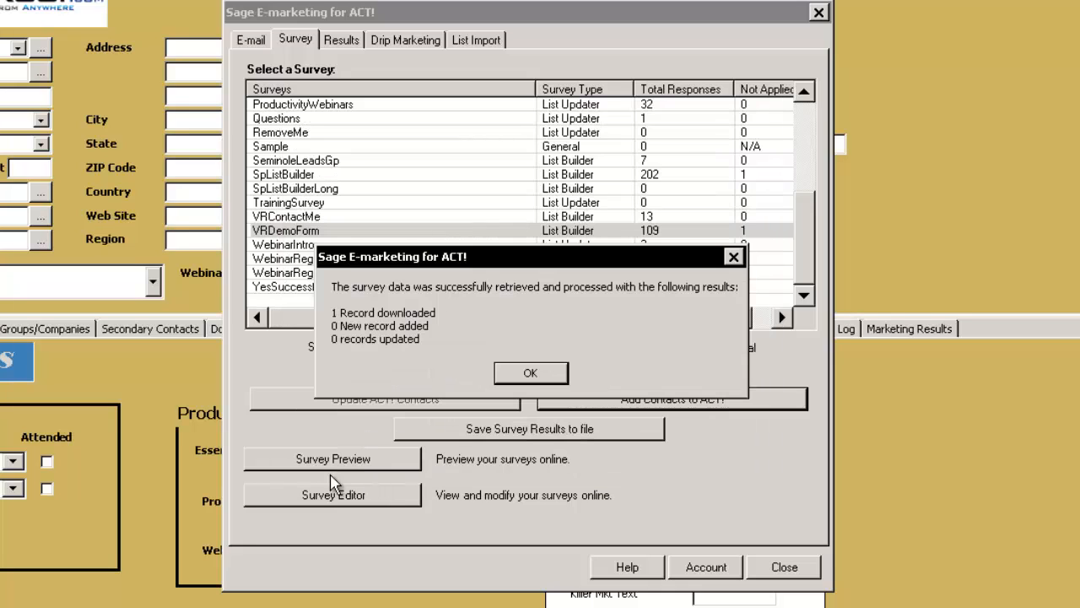
left_click(532, 374)
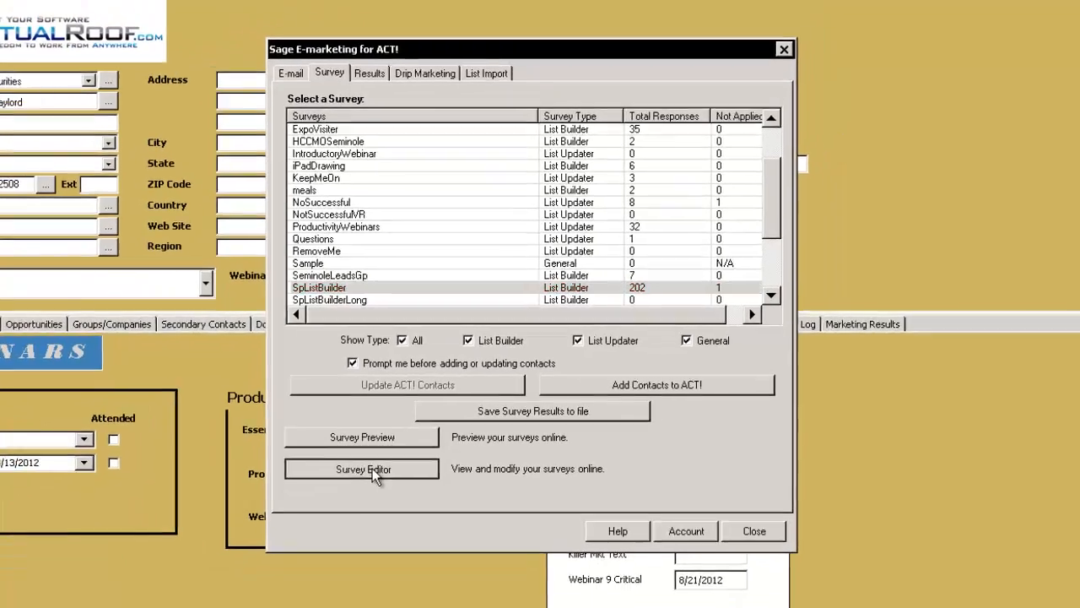
Open the SpListBuilder survey in the online Survey Editor and view its editable question list
left_click(349, 498)
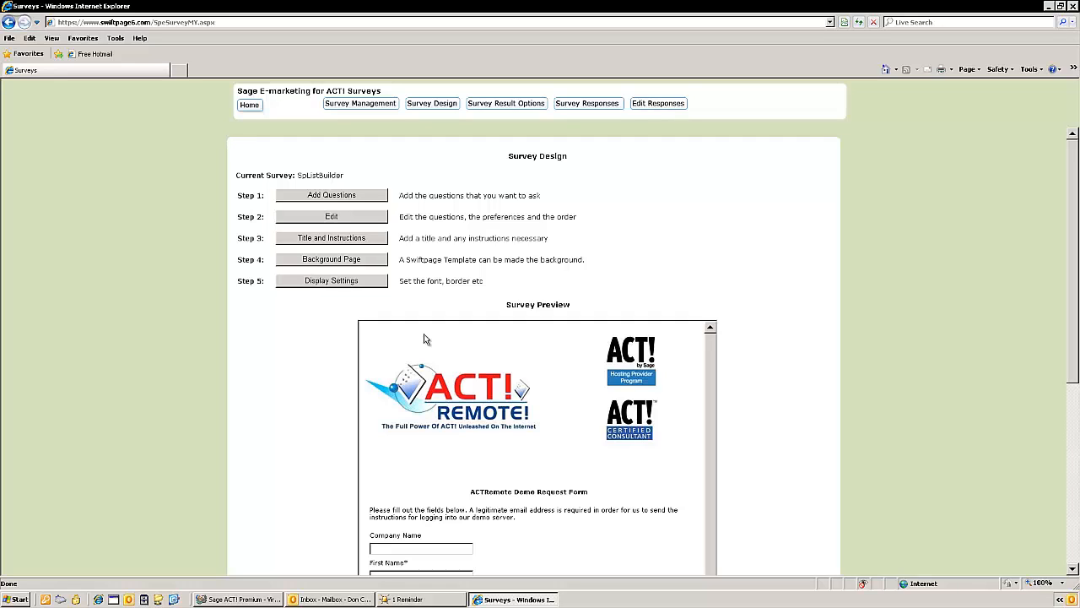
left_click(352, 218)
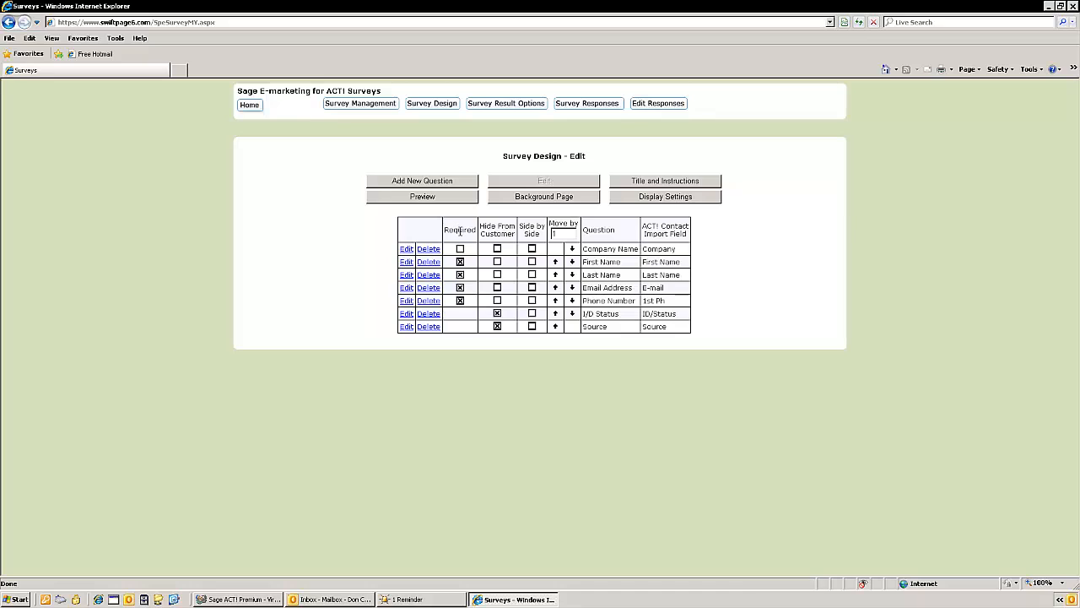
Make VRDemoForm the current survey in Survey Management and look over its result options and form preview
left_click(346, 105)
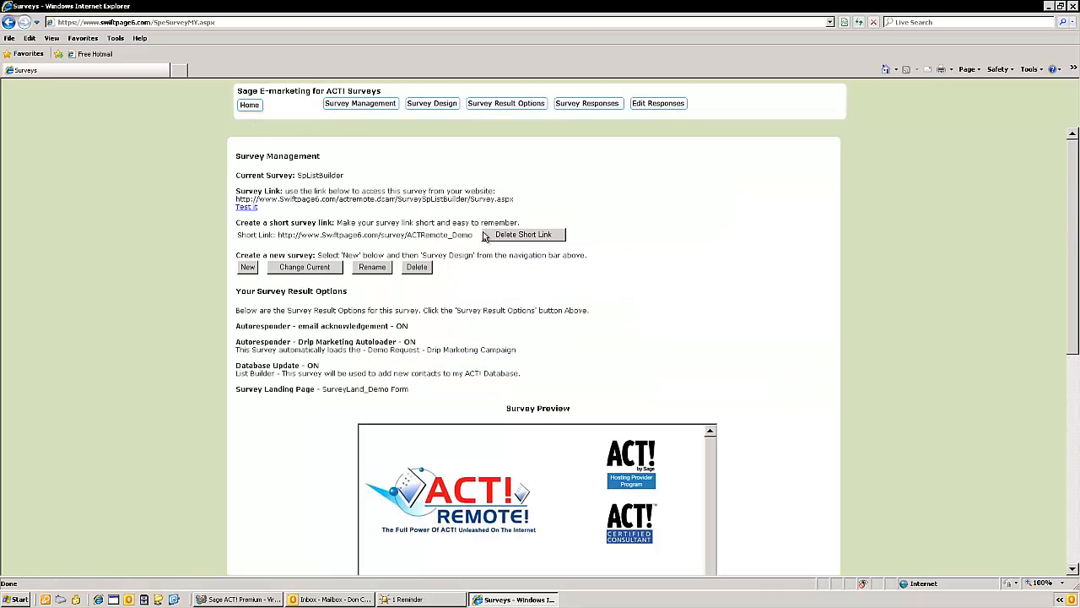
left_click(319, 270)
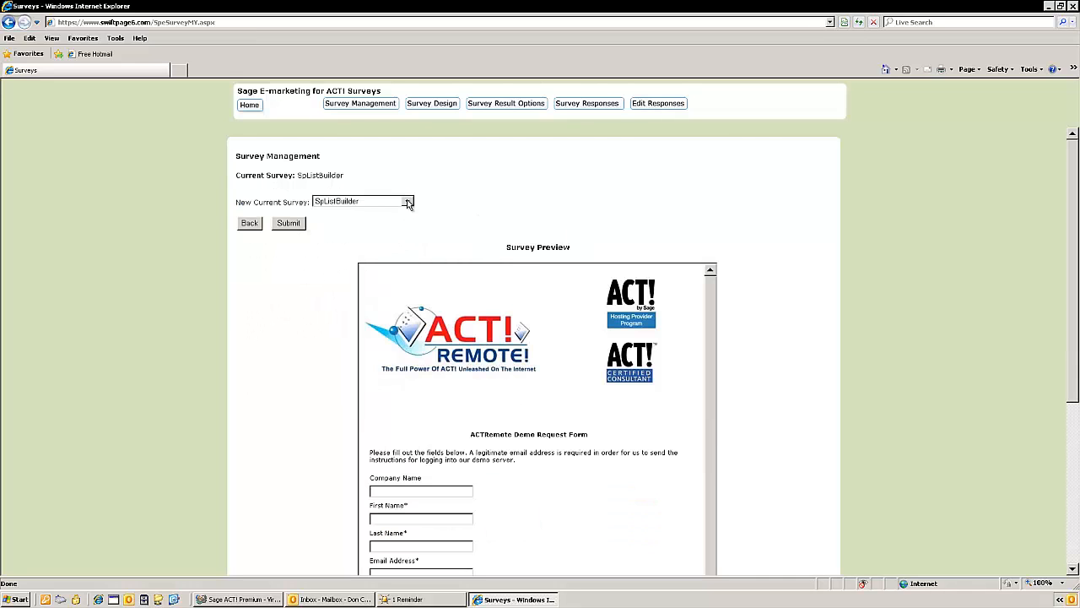
left_click(407, 201)
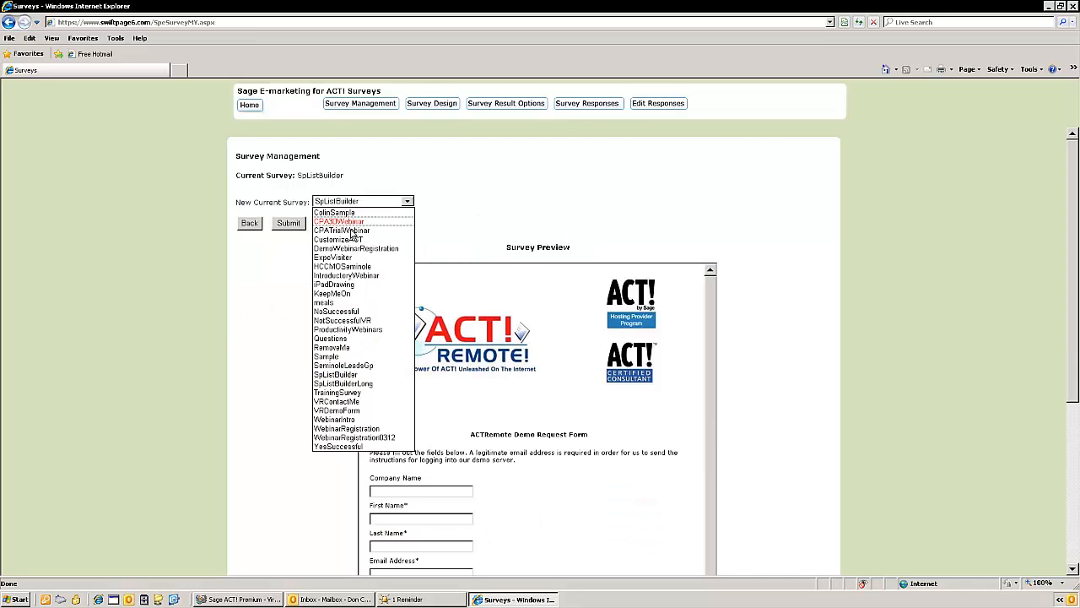
left_click(342, 410)
left_click(290, 224)
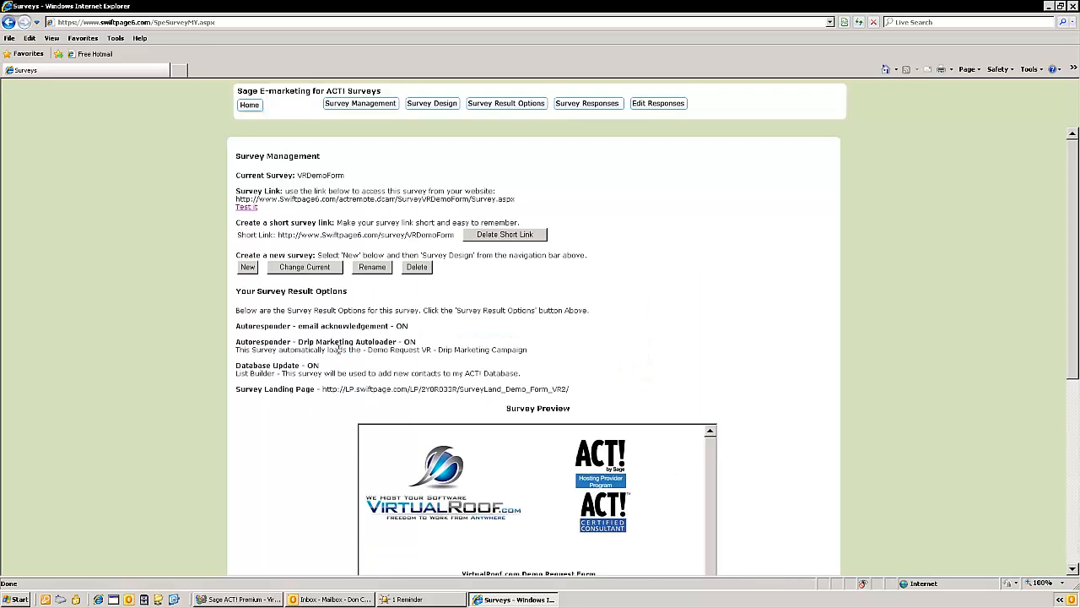
scroll(754, 317, "down", 3)
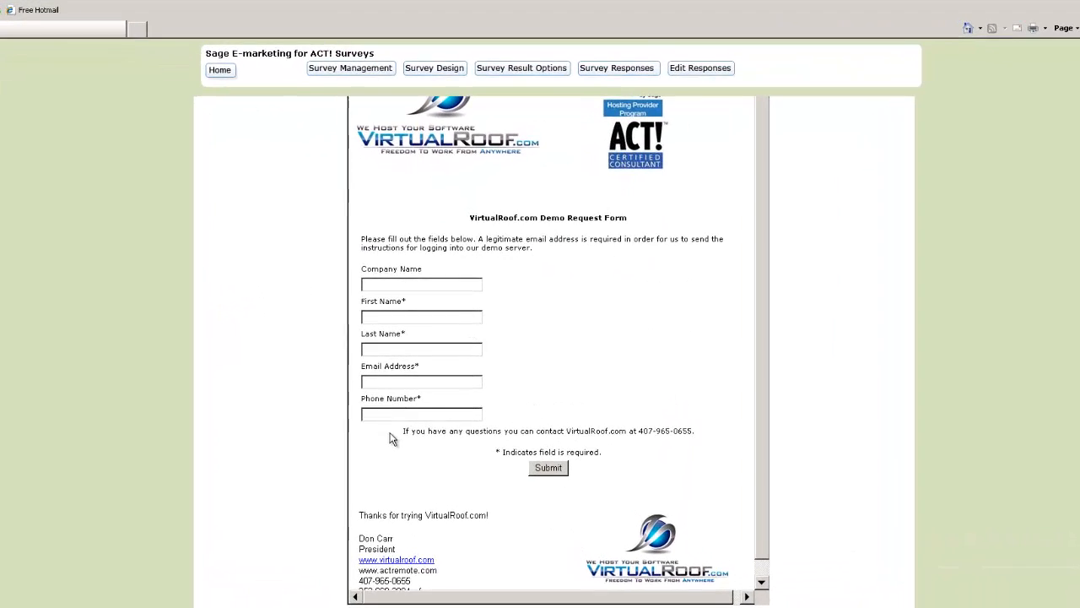
scroll(762, 386, "up", 5)
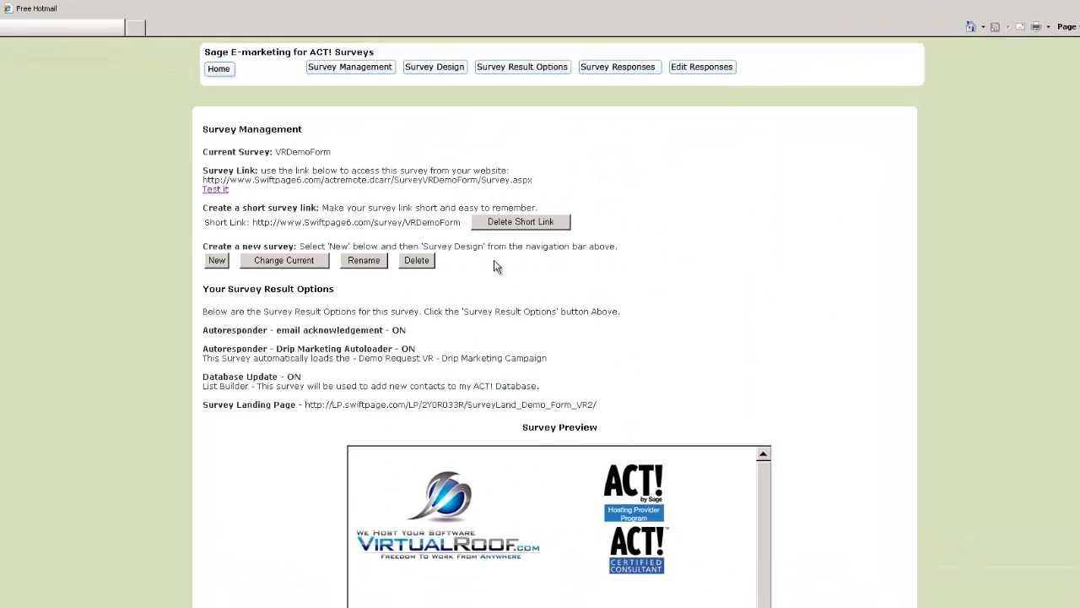
Open the VRDemoForm survey's question list and bring up the hidden Source question with its default answer
left_click(448, 68)
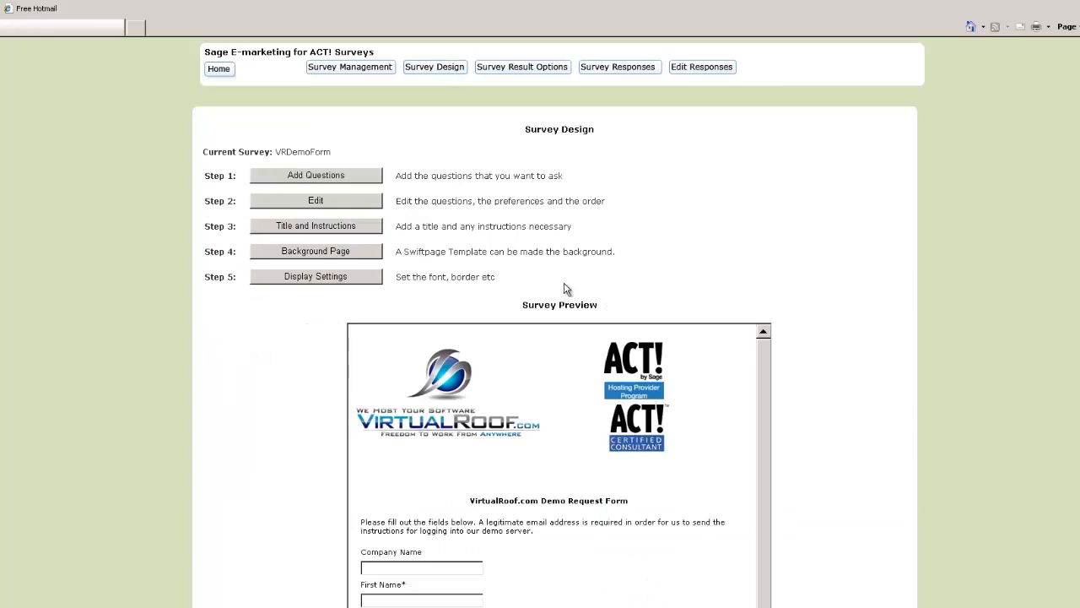
left_click(334, 206)
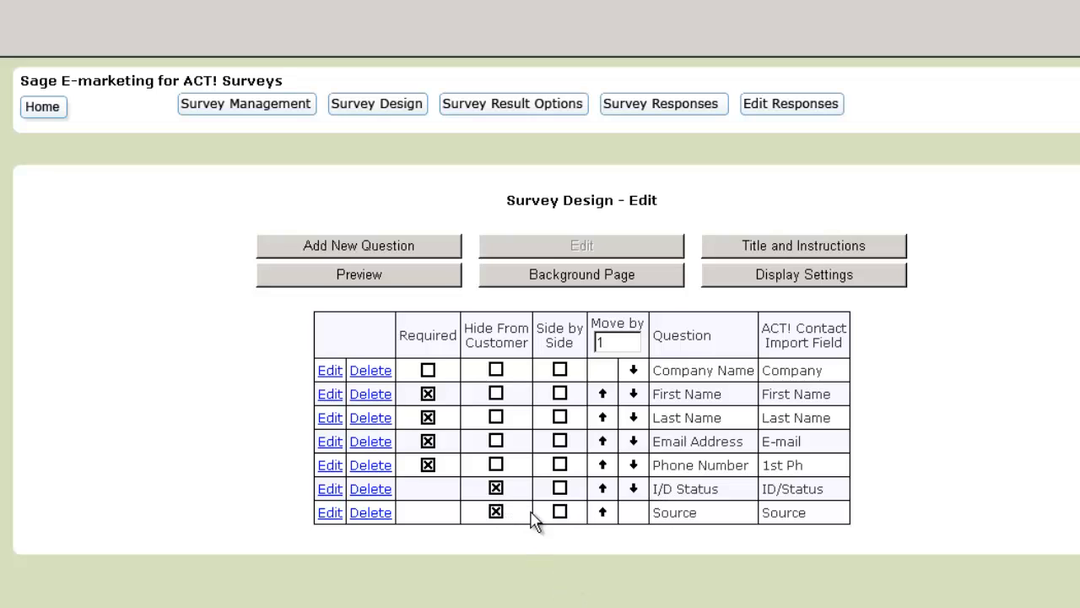
left_click(330, 513)
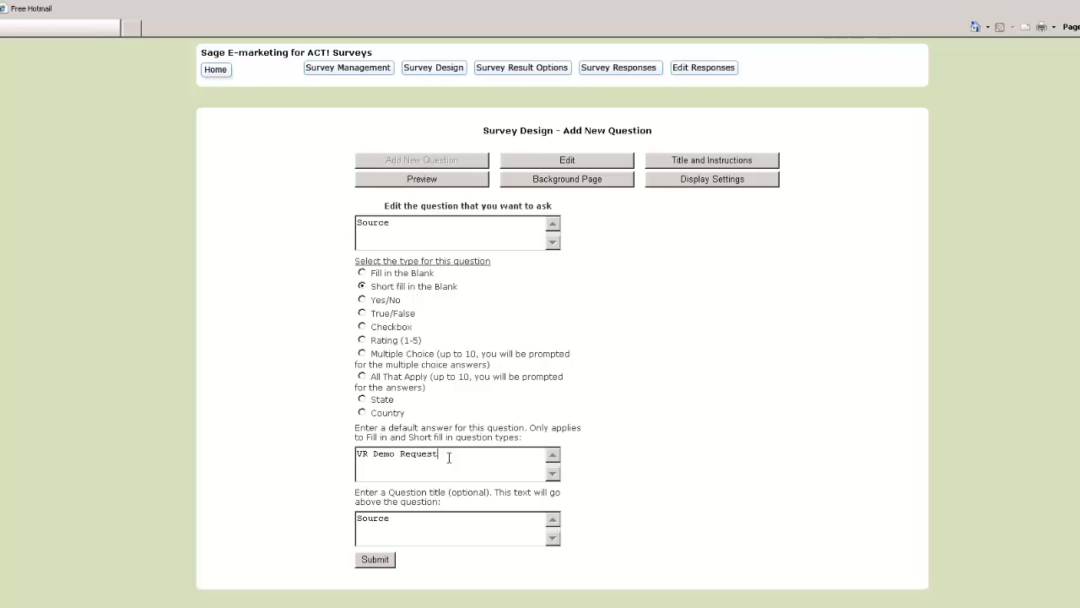
Return to the VRDemoForm Survey Management page, review the form preview and highlight the survey's short link
left_click(349, 74)
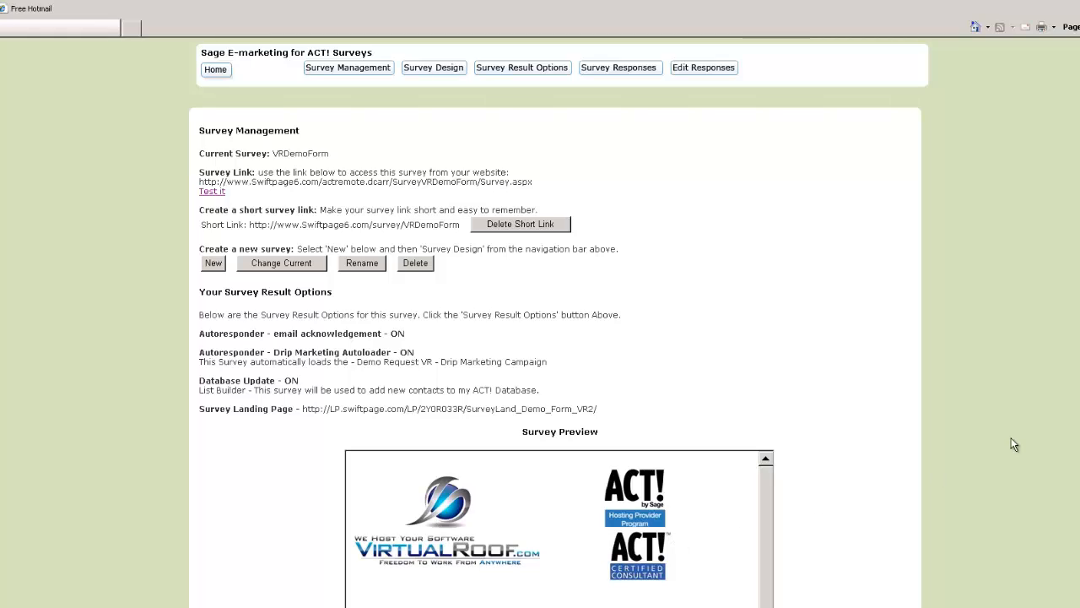
scroll(1014, 444, "down", 5)
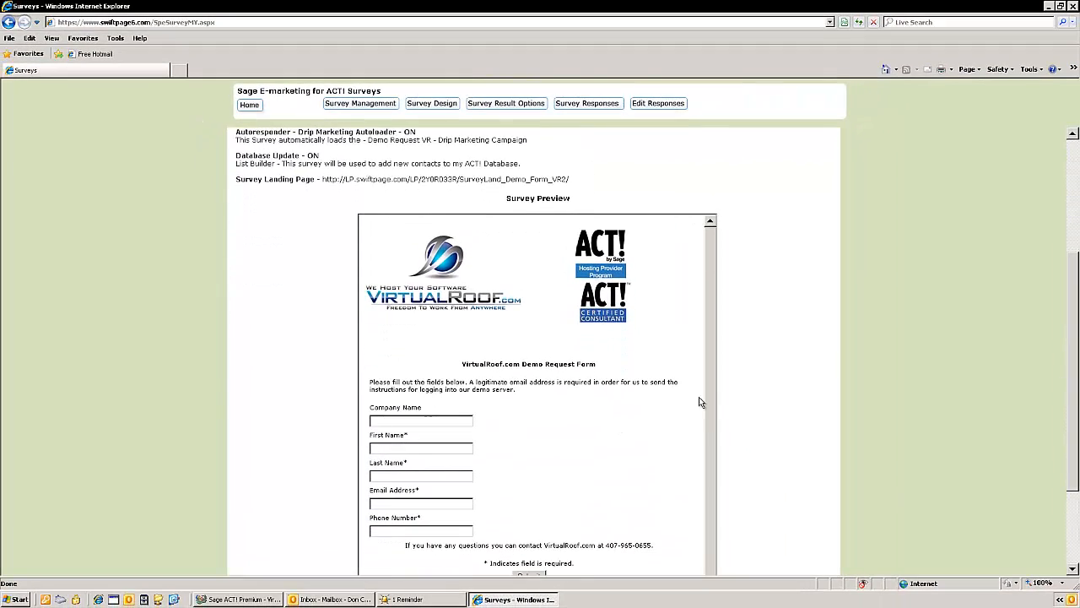
left_click_drag(1072, 361, 1045, 234)
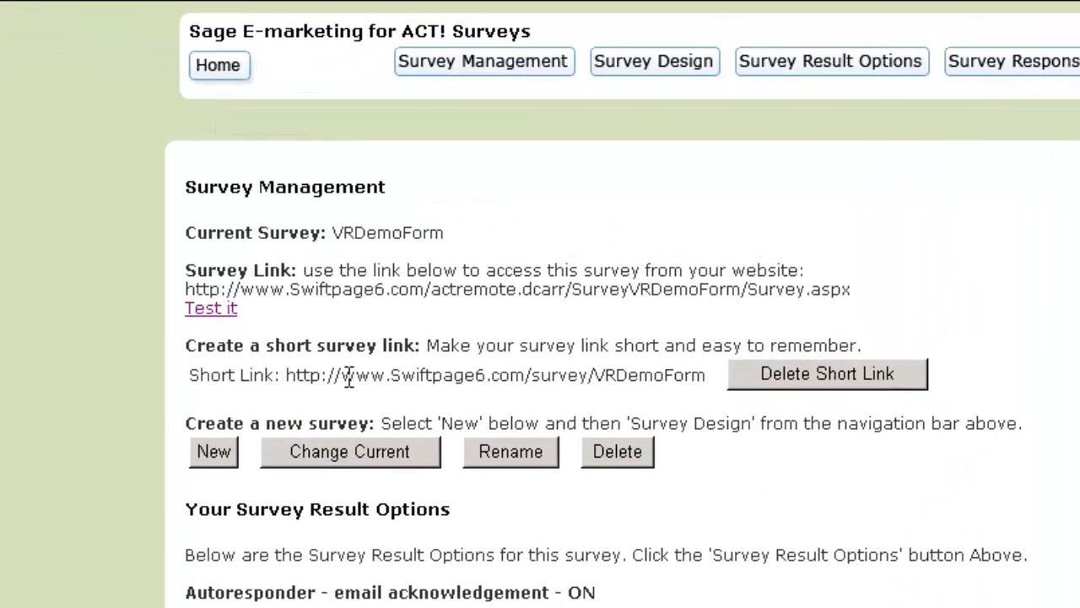
left_click_drag(285, 376, 706, 378)
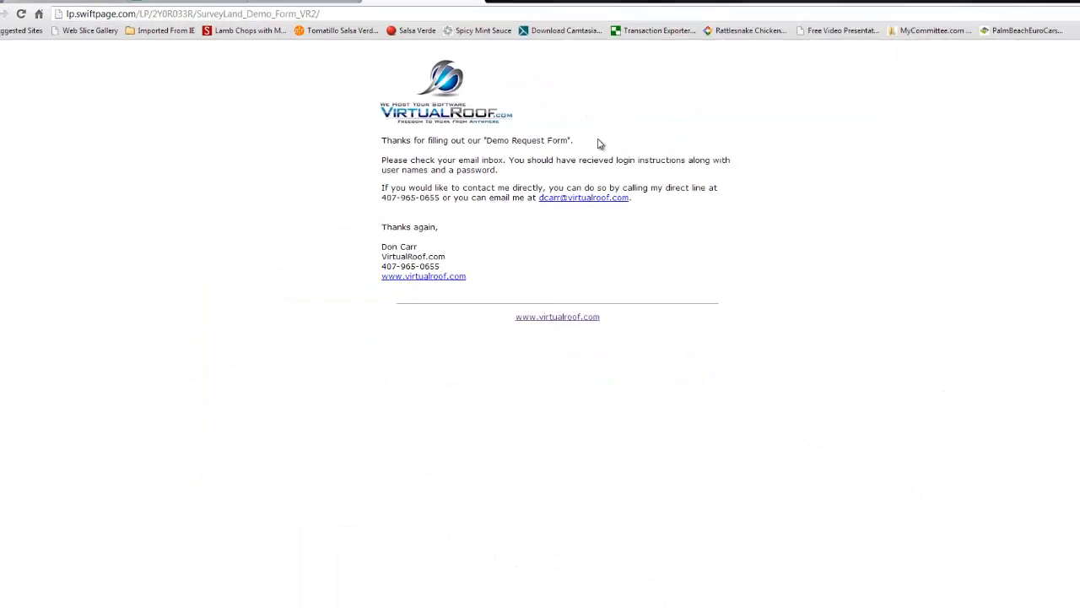
Show the VirtualRoof.com home page with its Launch Live Demo link in Chrome and return to the survey session
left_click(294, 9)
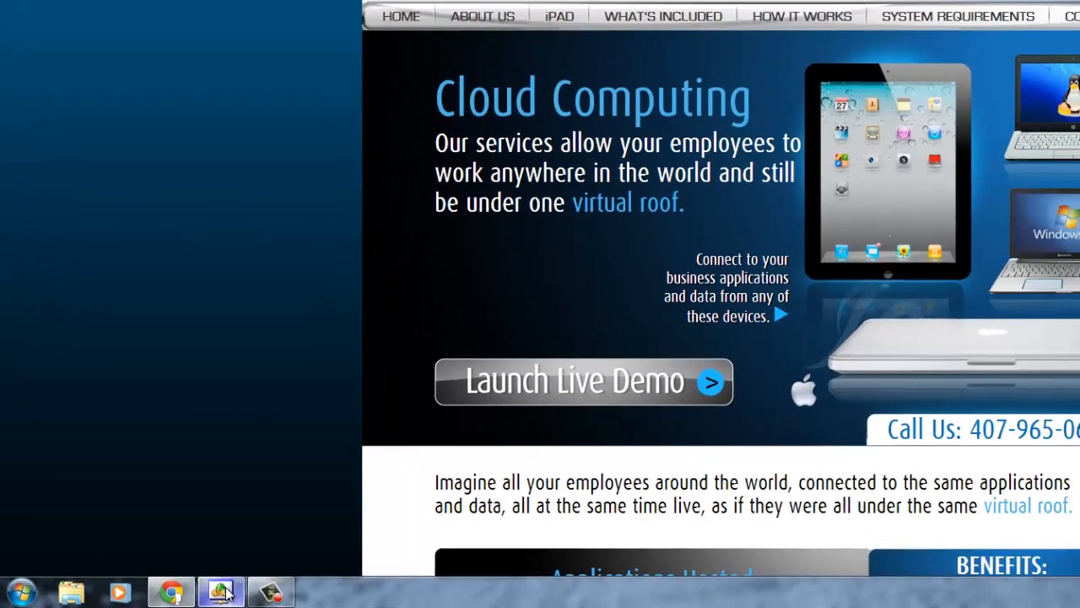
left_click(284, 588)
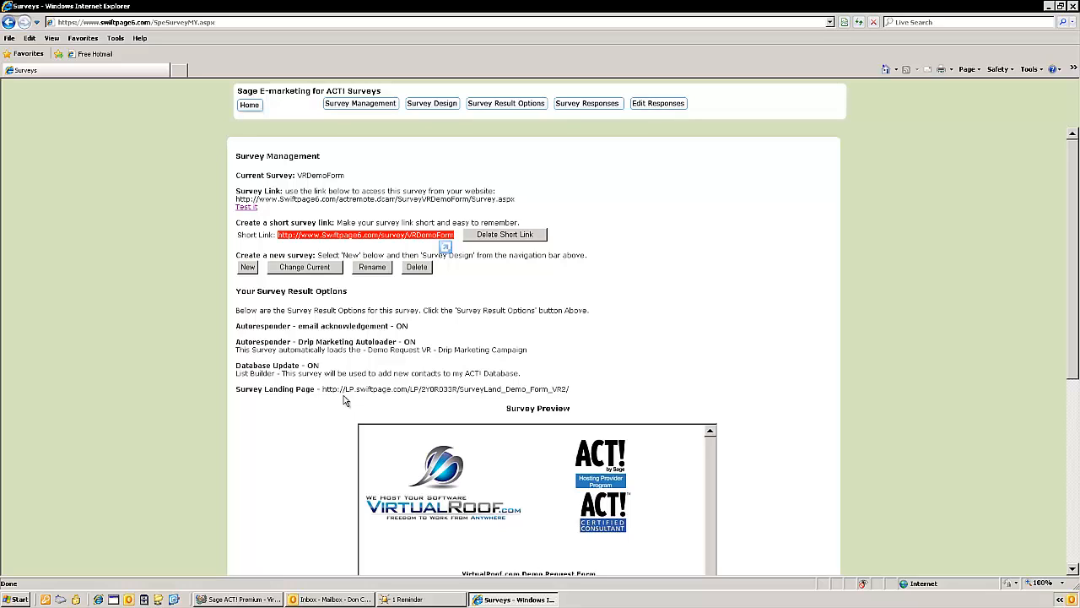
Make ProductivityWebinars the current survey and look over its result options and webinar signup form preview
left_click(299, 268)
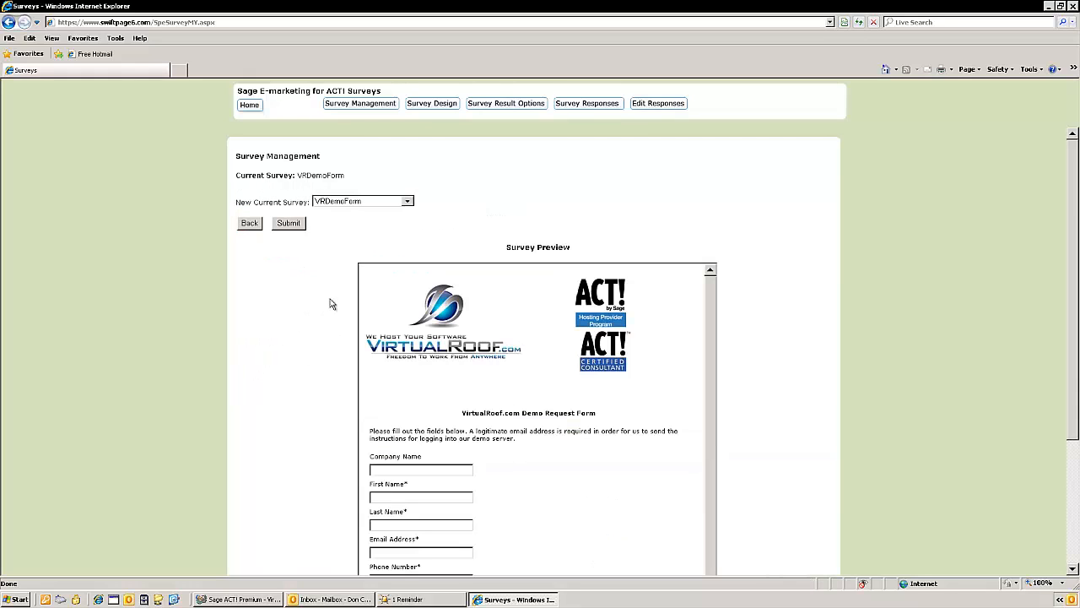
left_click(407, 202)
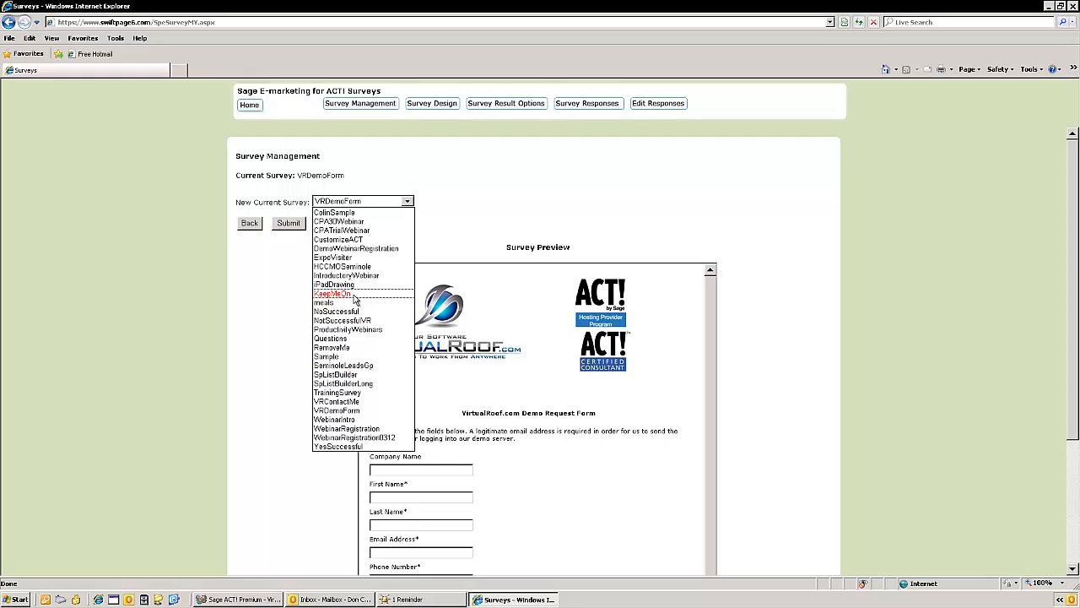
left_click(339, 329)
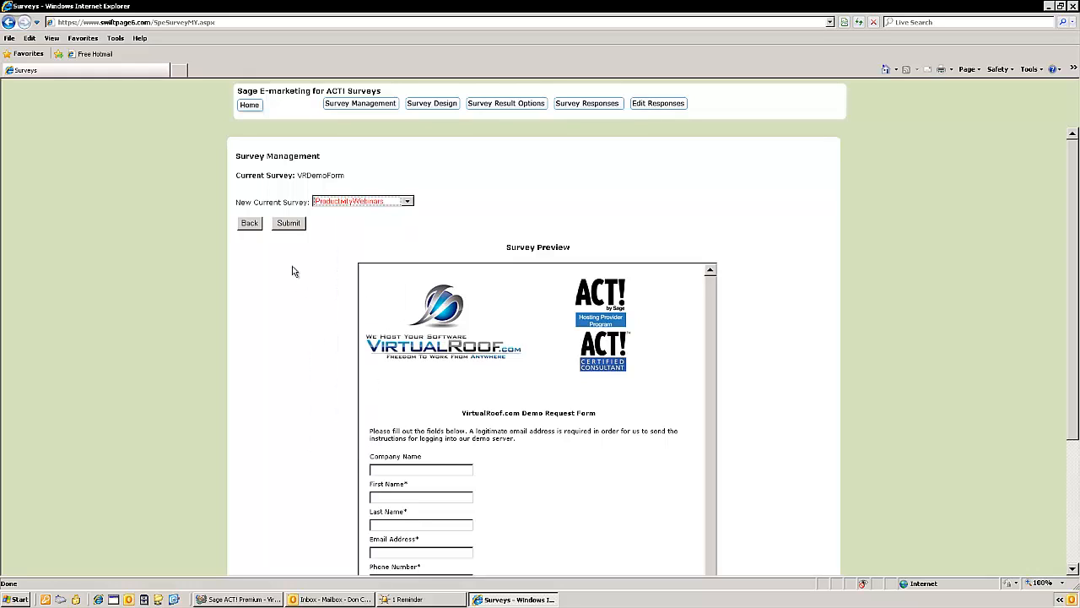
left_click(292, 224)
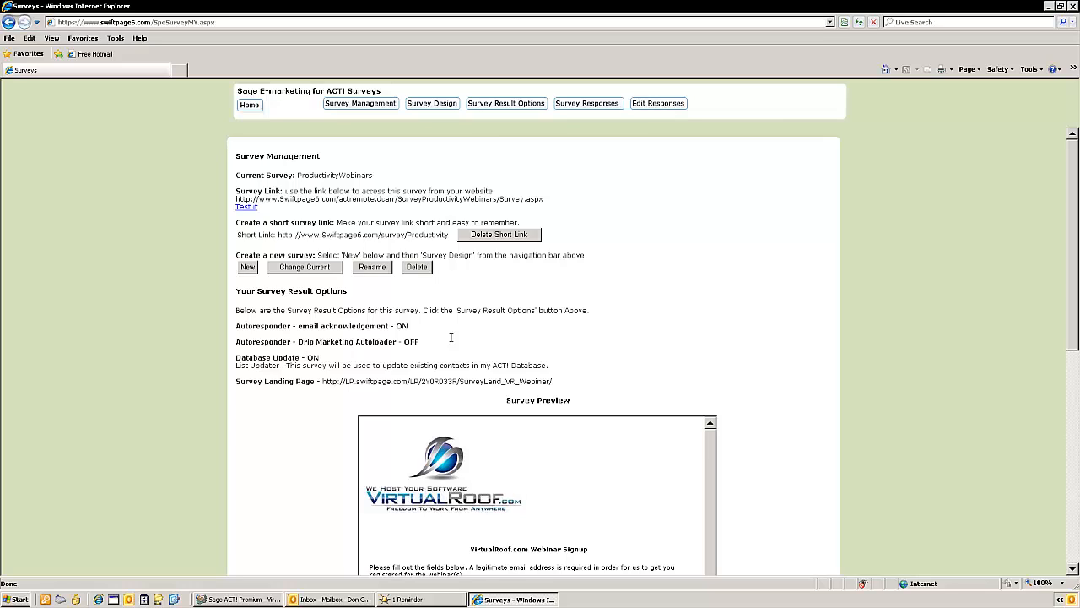
left_click_drag(1075, 216, 1074, 336)
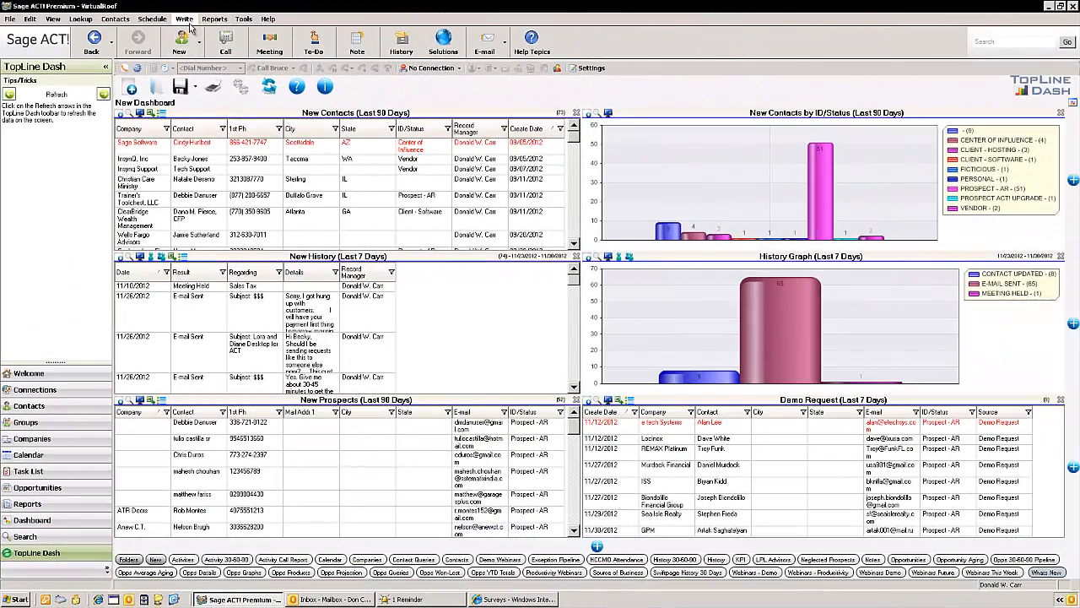
Switch to Sage ACT!, open the Survey/Web Forms list of Sage E-marketing for ACT! and look through the surveys
left_click(185, 20)
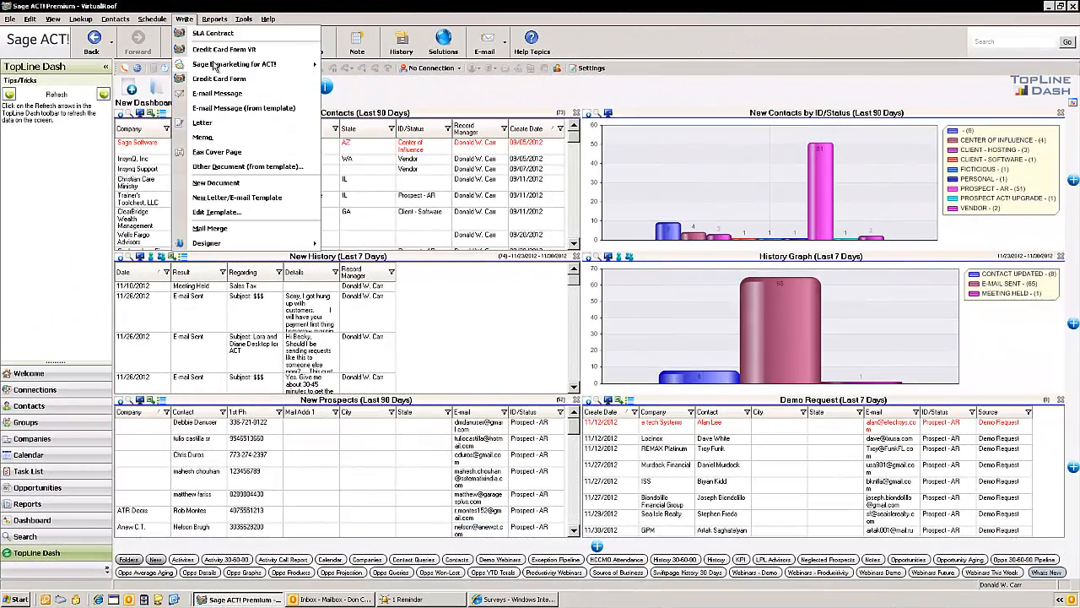
mouse_move(291, 66)
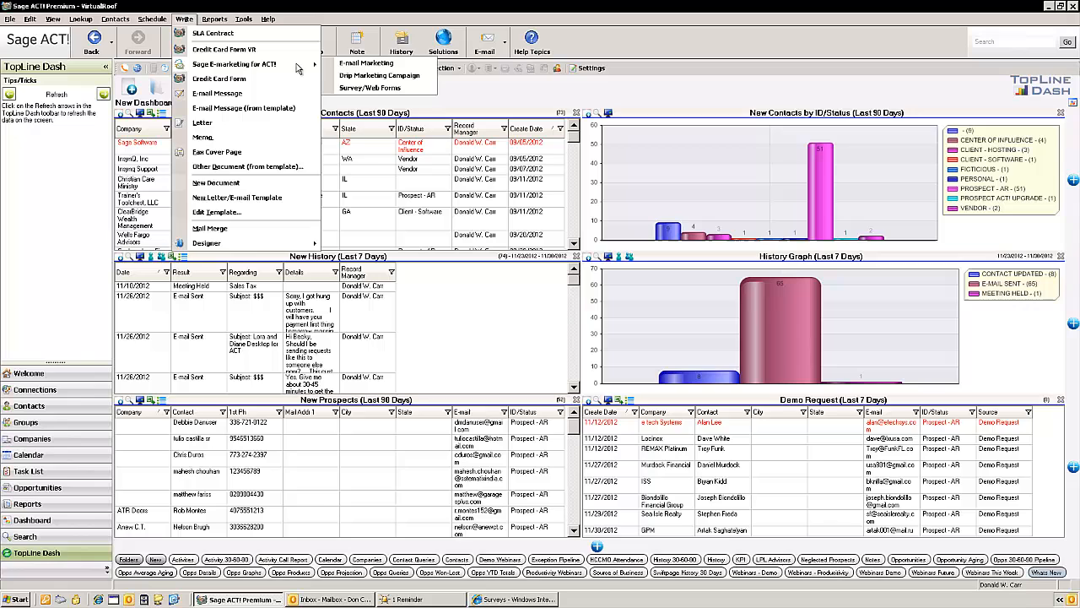
left_click(373, 88)
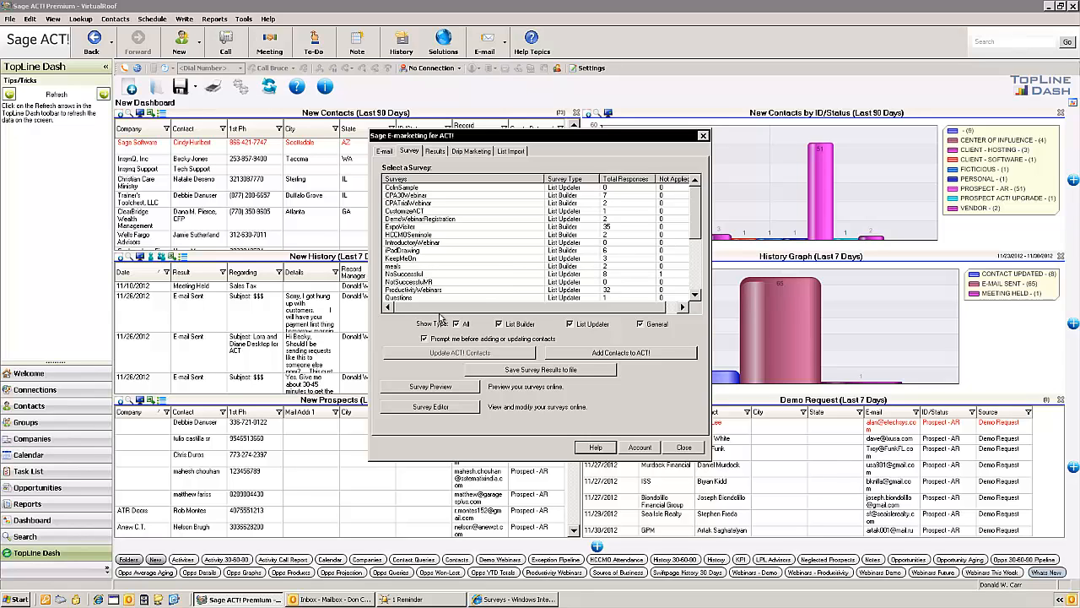
scroll(694, 297, "down", 3)
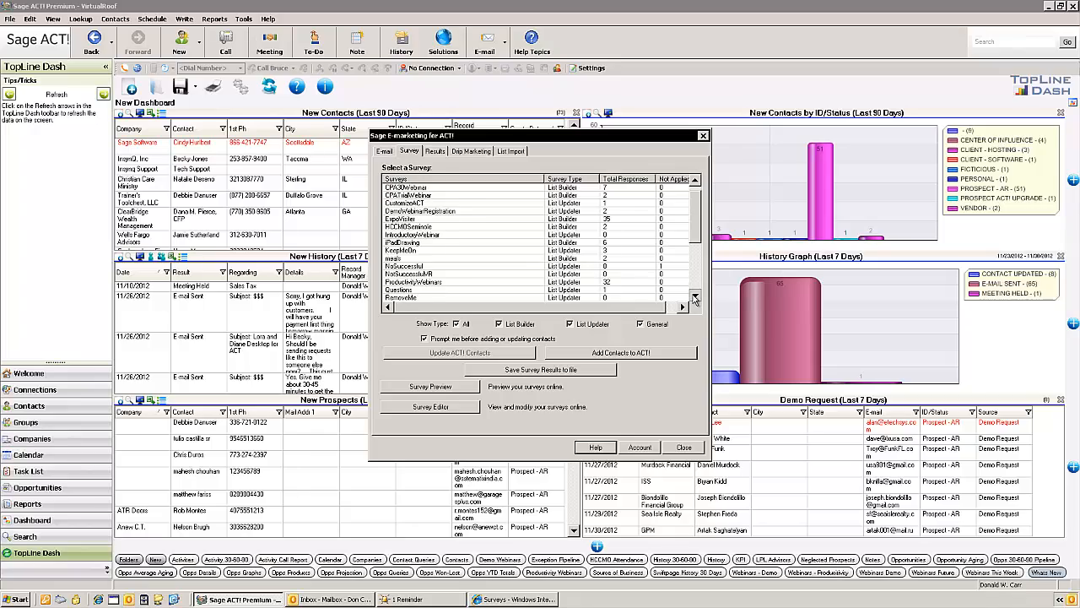